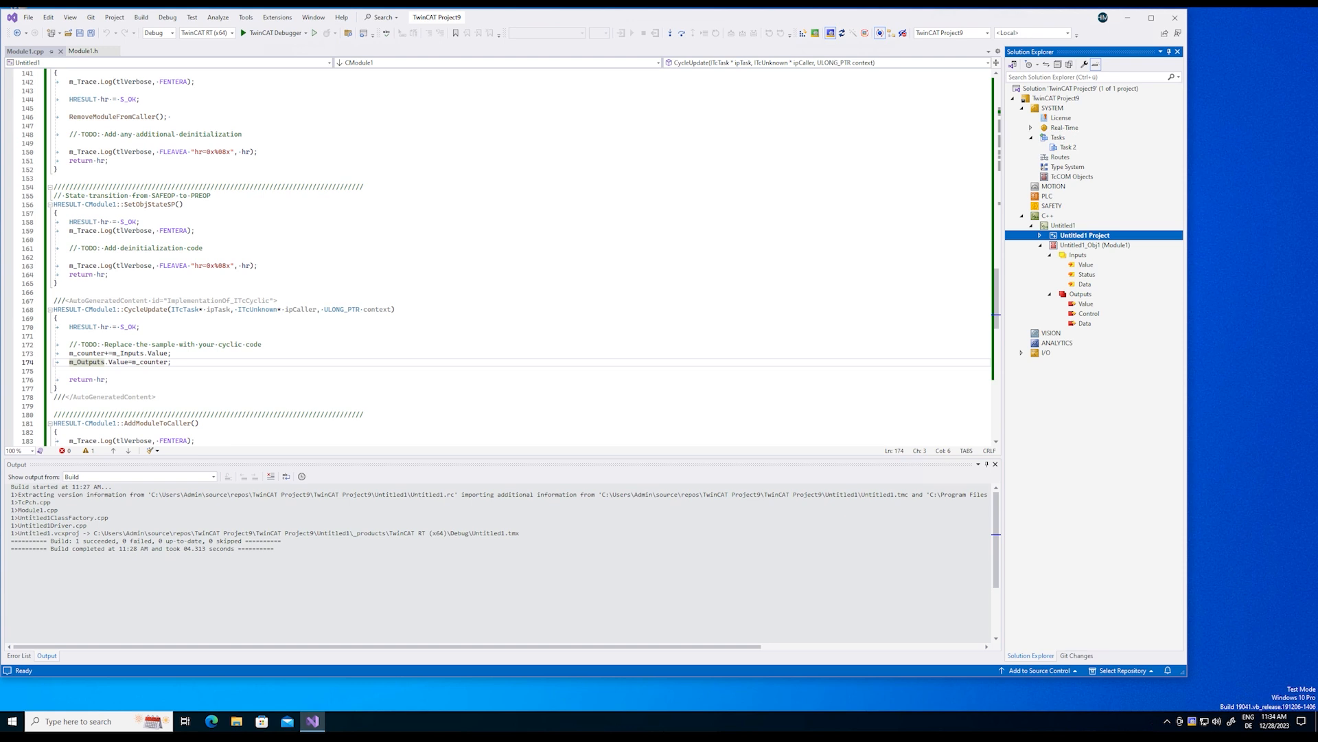
Step: Enable TwinCAT signing in the Tc Sign properties of Untitled1 Project and apply the change
{"action": "left_click", "coordinate": [1040, 235]}
{"action": "right_click", "coordinate": [1053, 235]}
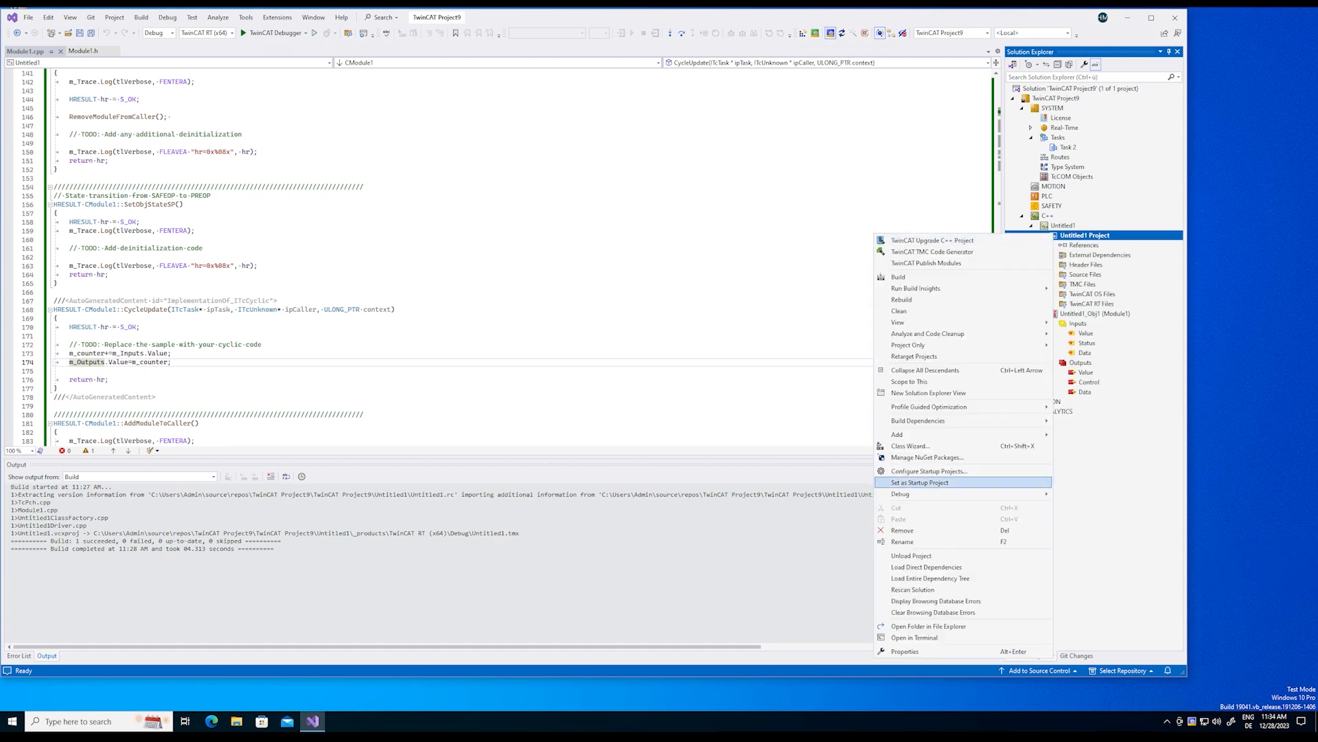
{"action": "left_click", "coordinate": [905, 651]}
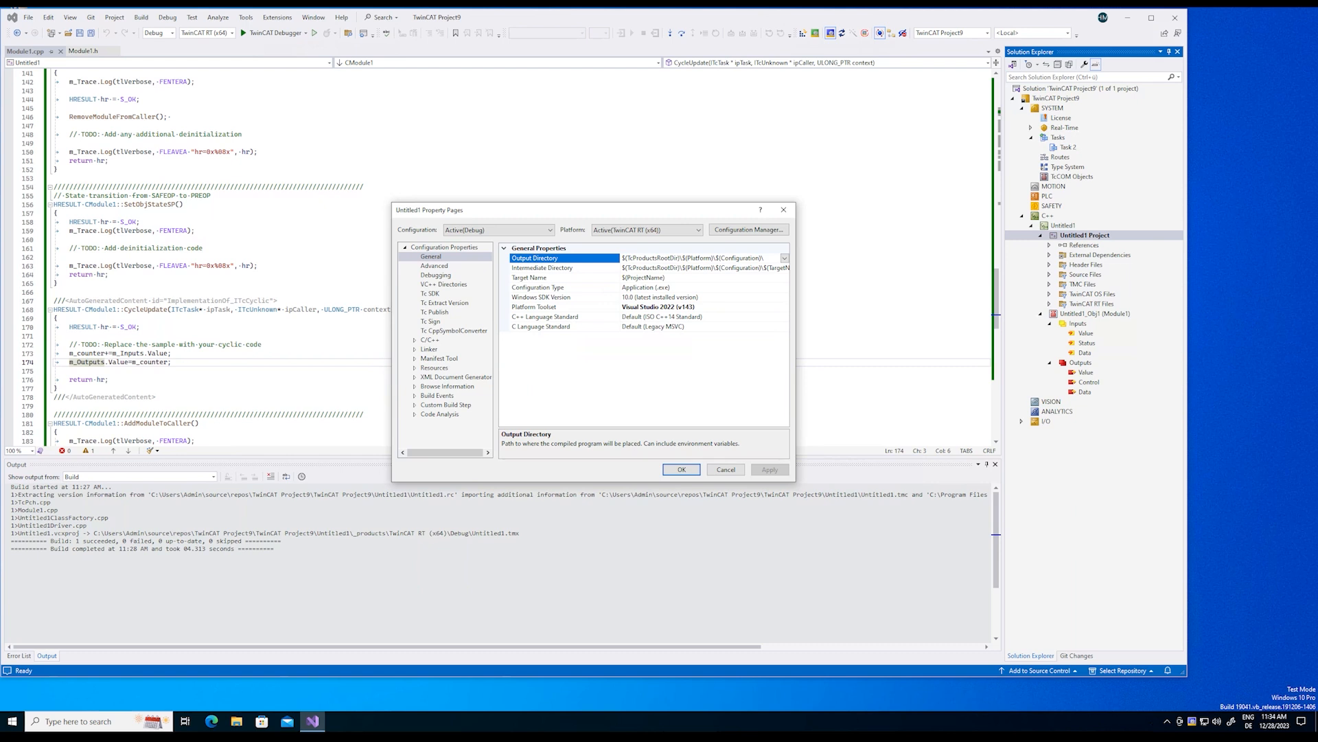
{"action": "left_click", "coordinate": [432, 321]}
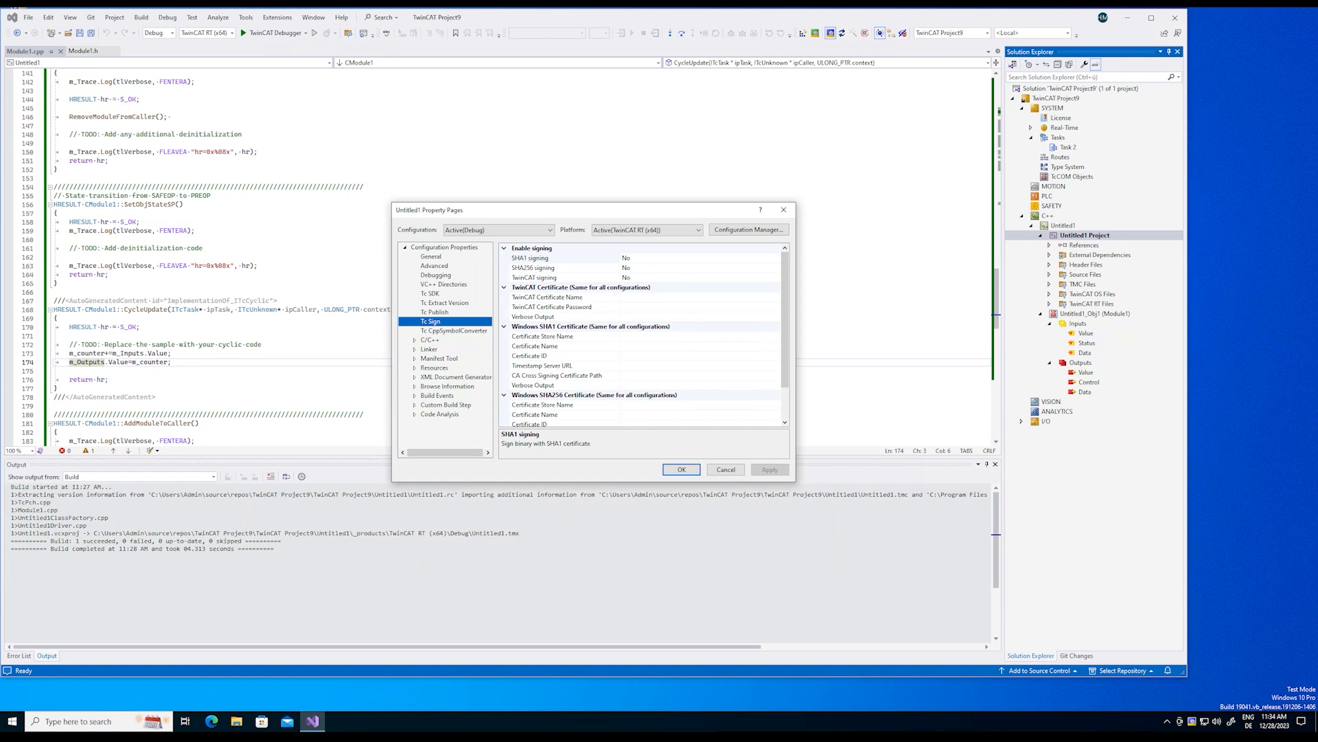
{"action": "left_click", "coordinate": [631, 278]}
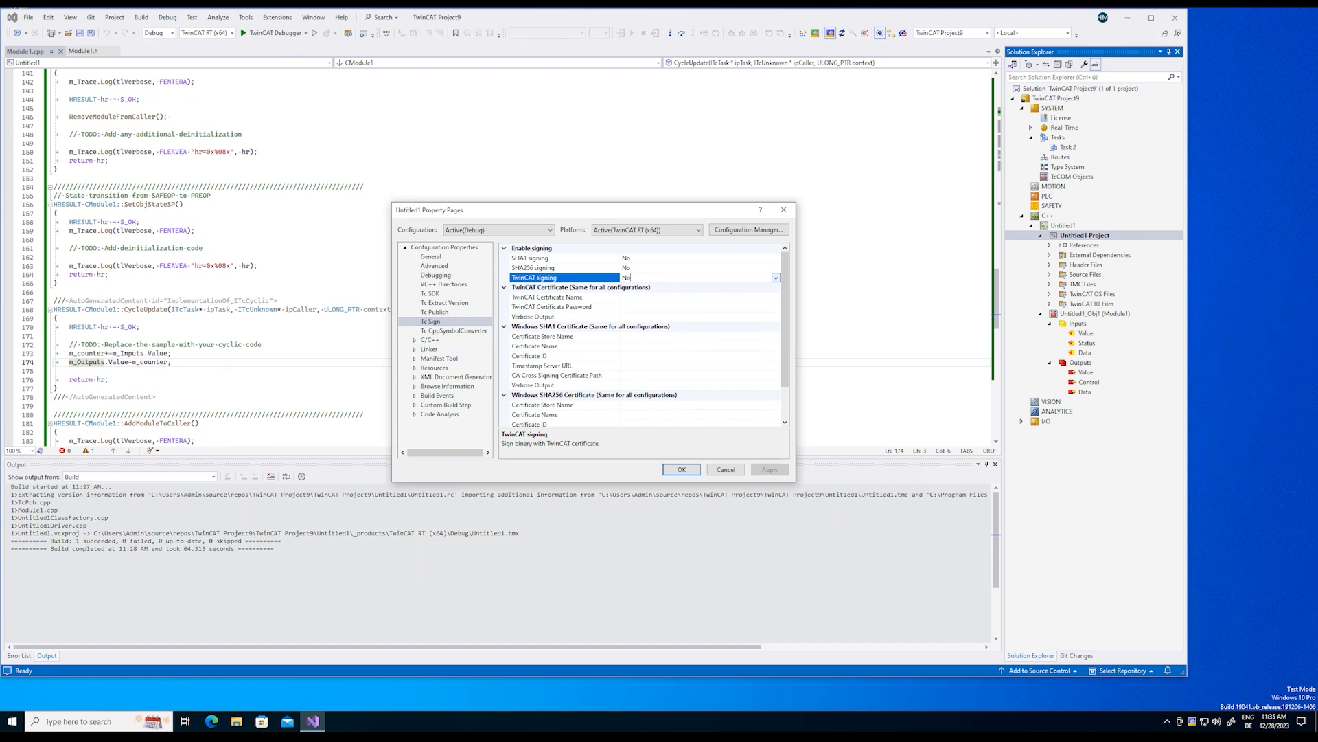
{"action": "left_click", "coordinate": [776, 277]}
{"action": "left_click", "coordinate": [700, 296]}
{"action": "left_click", "coordinate": [769, 470]}
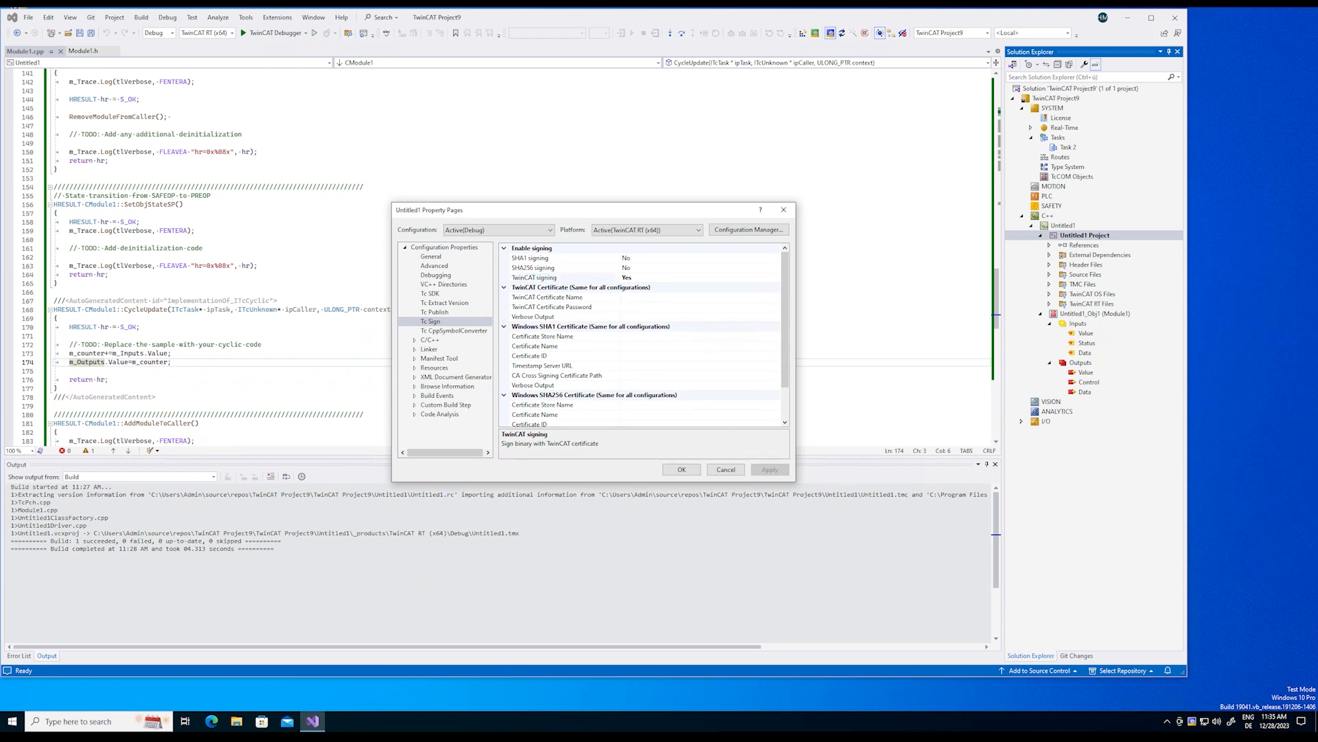
{"action": "left_click", "coordinate": [682, 470]}
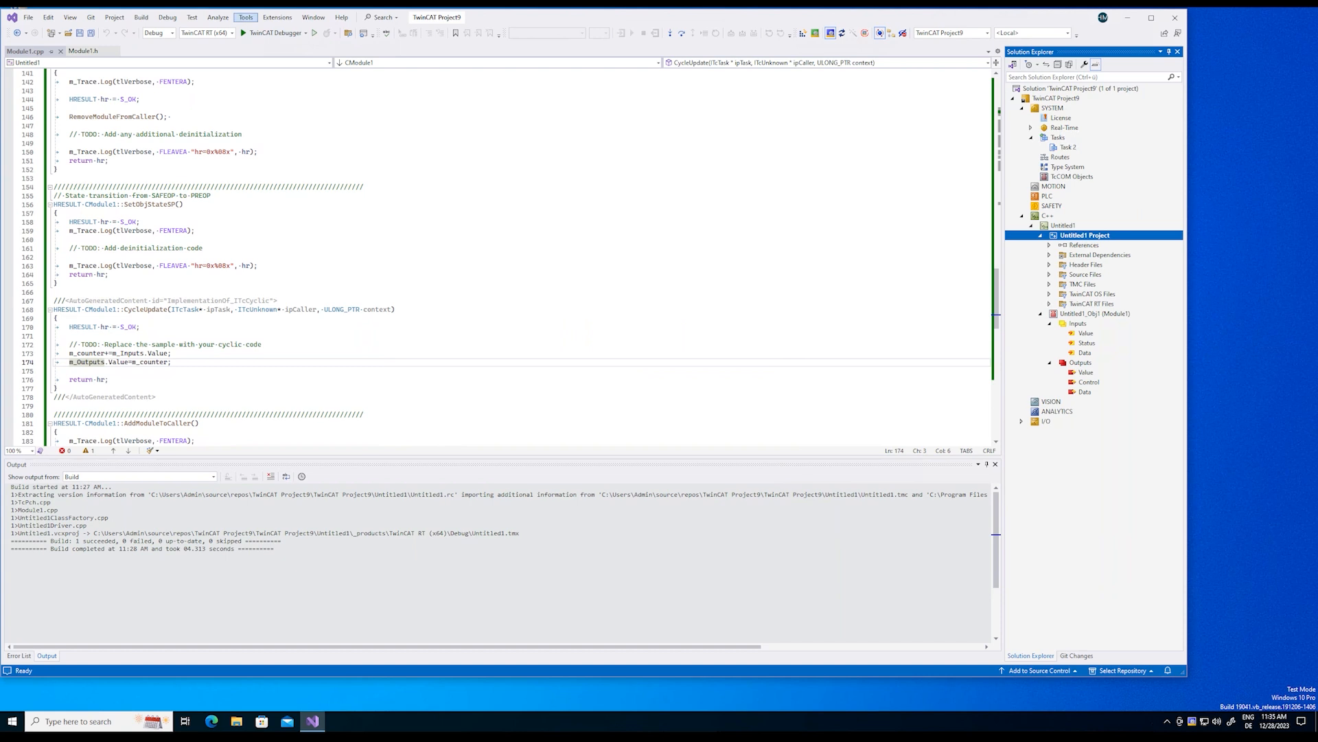
Step: In Software Protection, start a new OEM certificate with an OEM name and unique name, permitted to sign TwinCAT C++ executables
{"action": "left_click", "coordinate": [277, 17]}
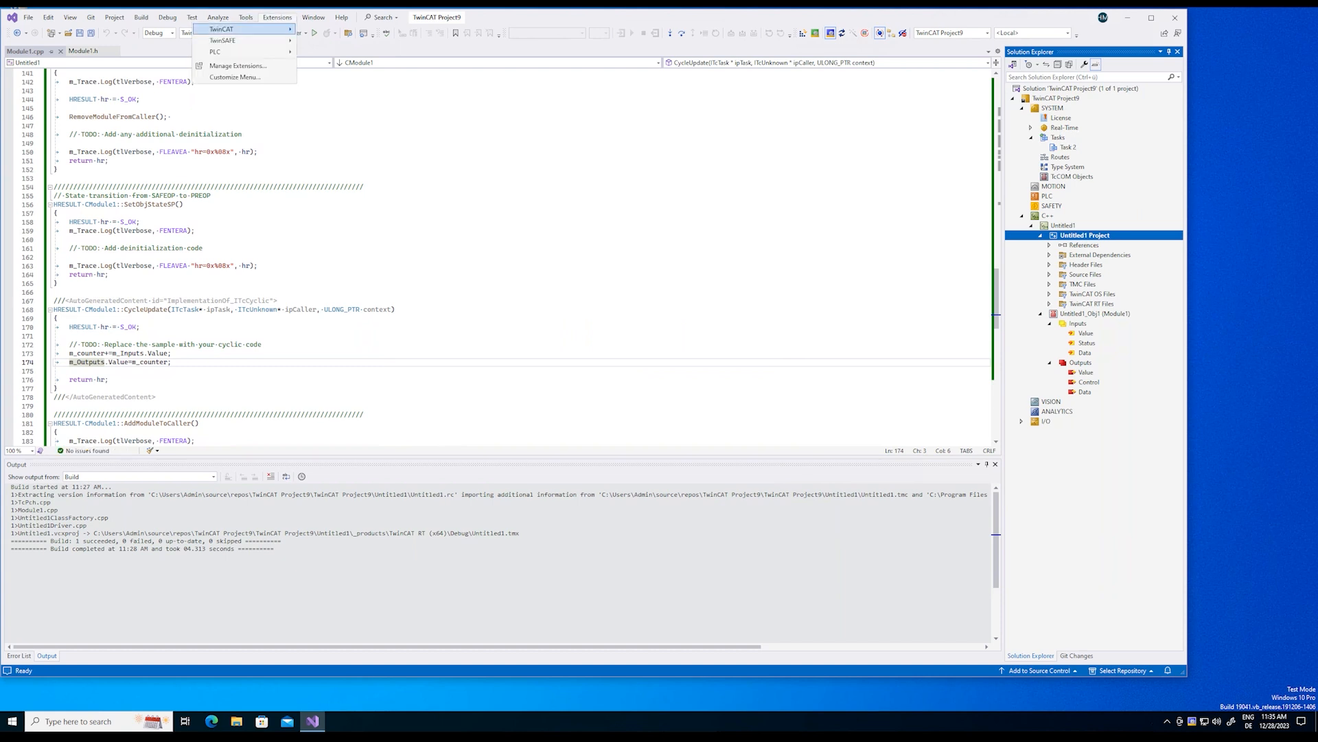
{"action": "mouse_move", "coordinate": [221, 29]}
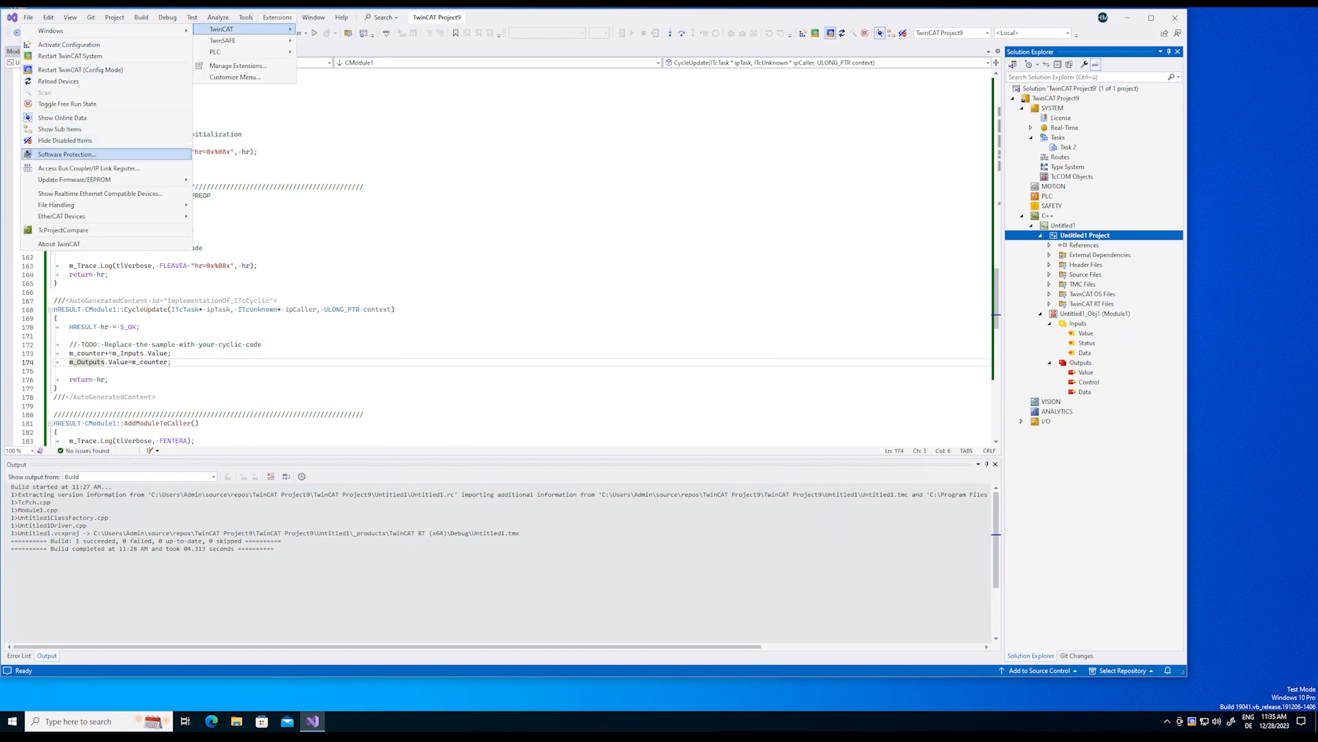
{"action": "left_click", "coordinate": [66, 154]}
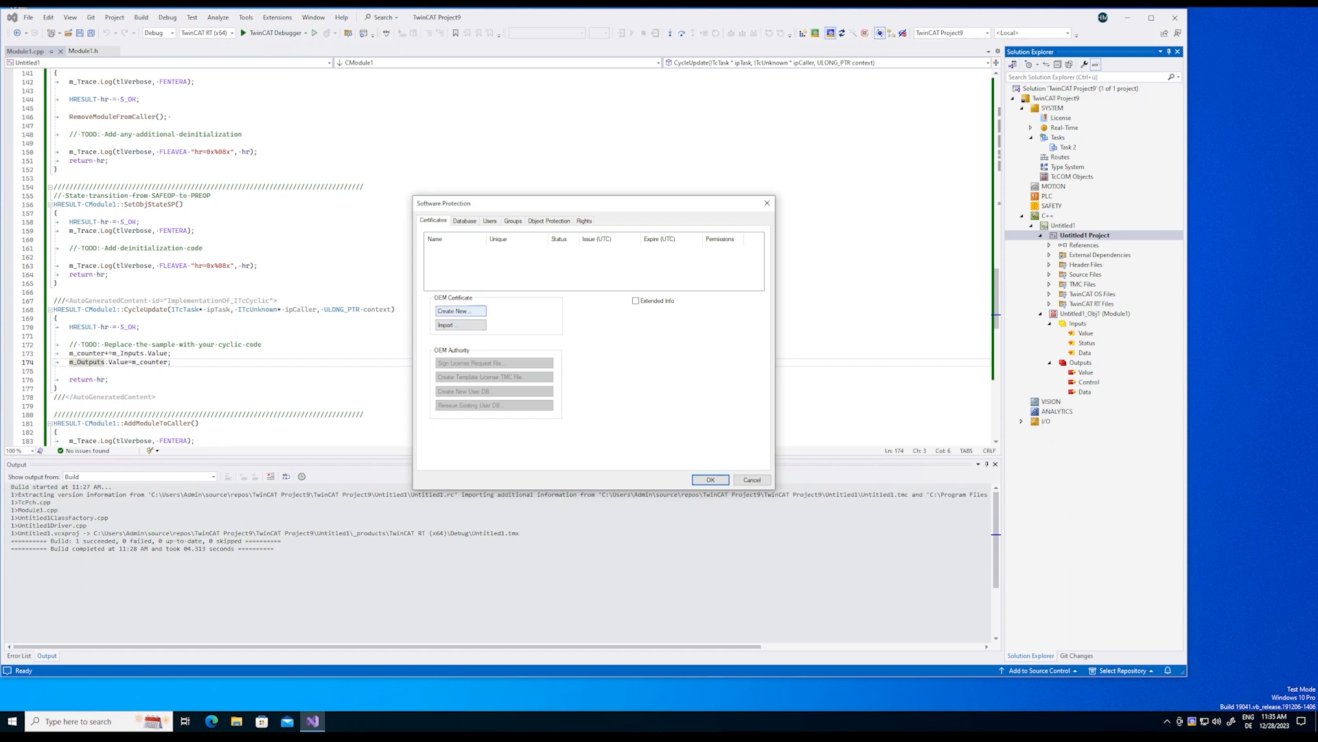
{"action": "left_click", "coordinate": [460, 311]}
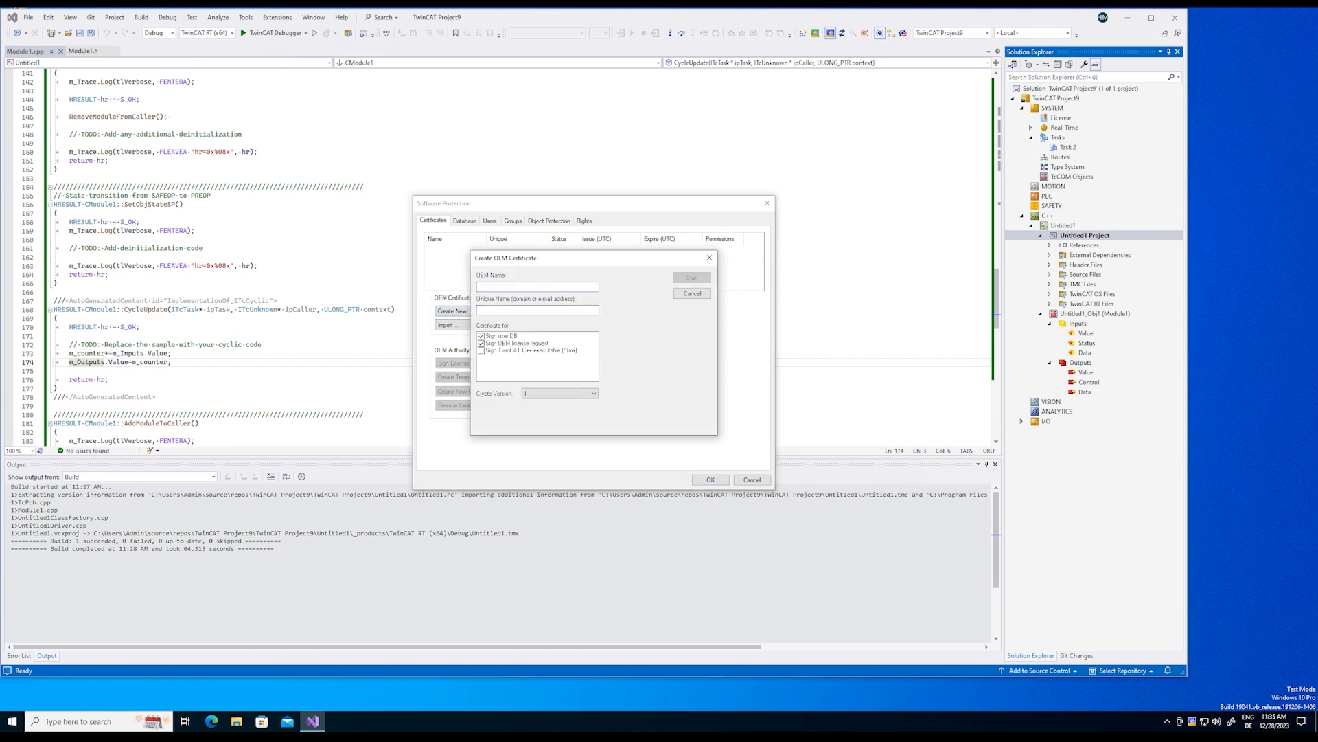
{"action": "type", "text": "Henning"}
{"action": "type", "text": "s Tes"}
{"action": "type", "text": "Hen"}
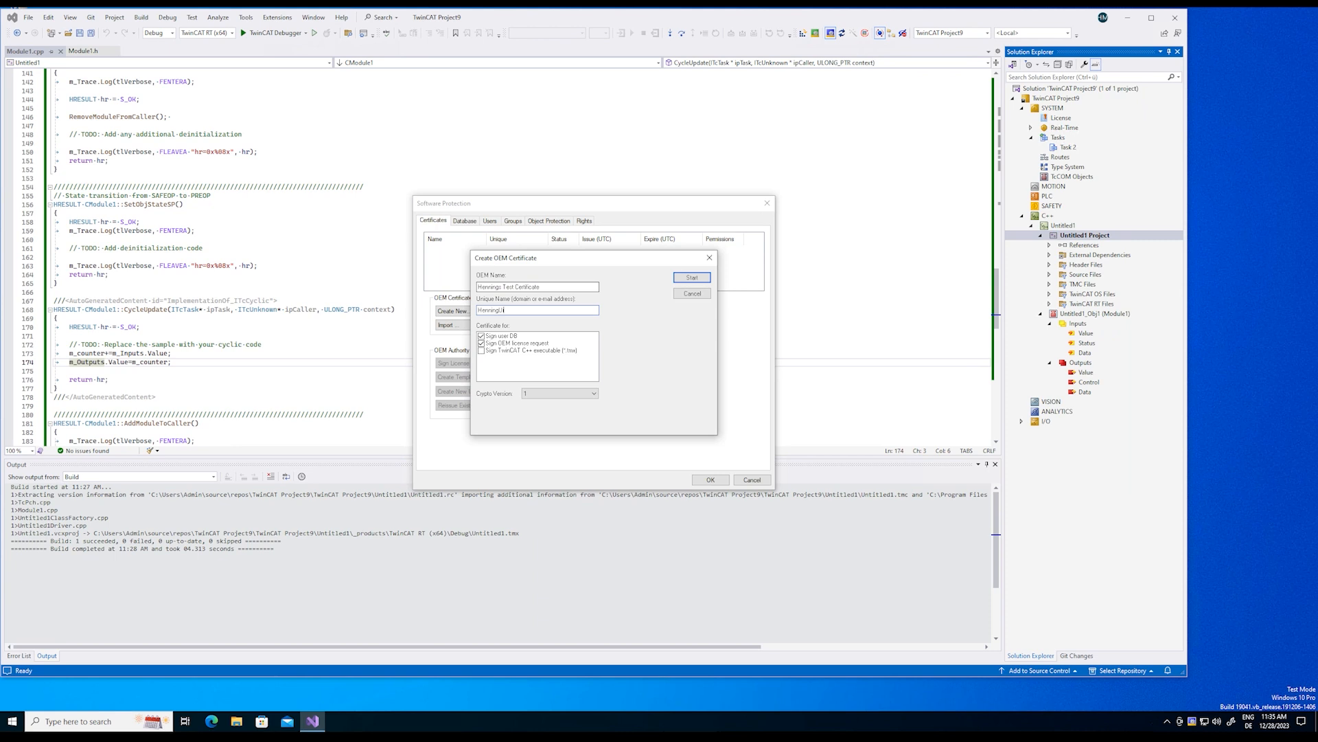
{"action": "type", "text": "ningUniqueIdWithBeckhoffCom"}
{"action": "left_click", "coordinate": [482, 350]}
{"action": "left_click", "coordinate": [698, 392]}
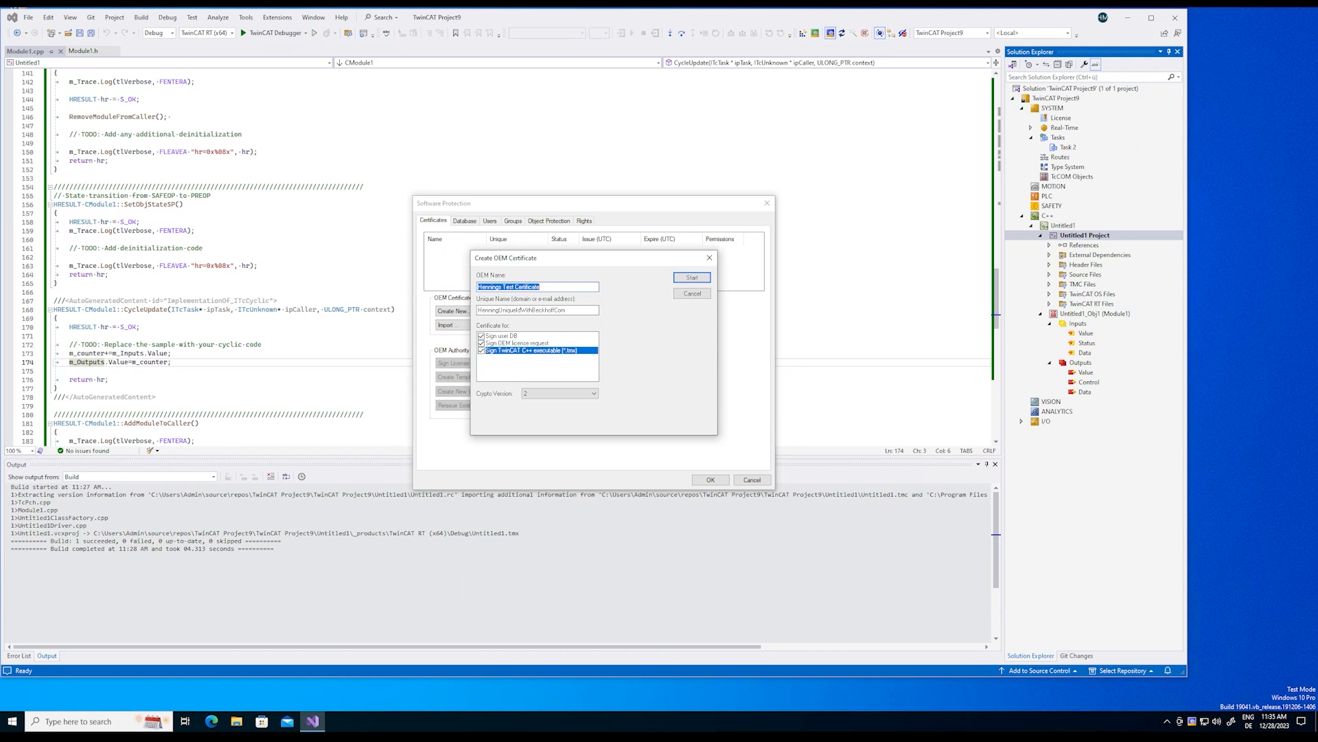
Step: Save the OEM certificate in the Certificates folder under the suggested file name and protect it with a confirmed password
{"action": "left_click", "coordinate": [692, 278]}
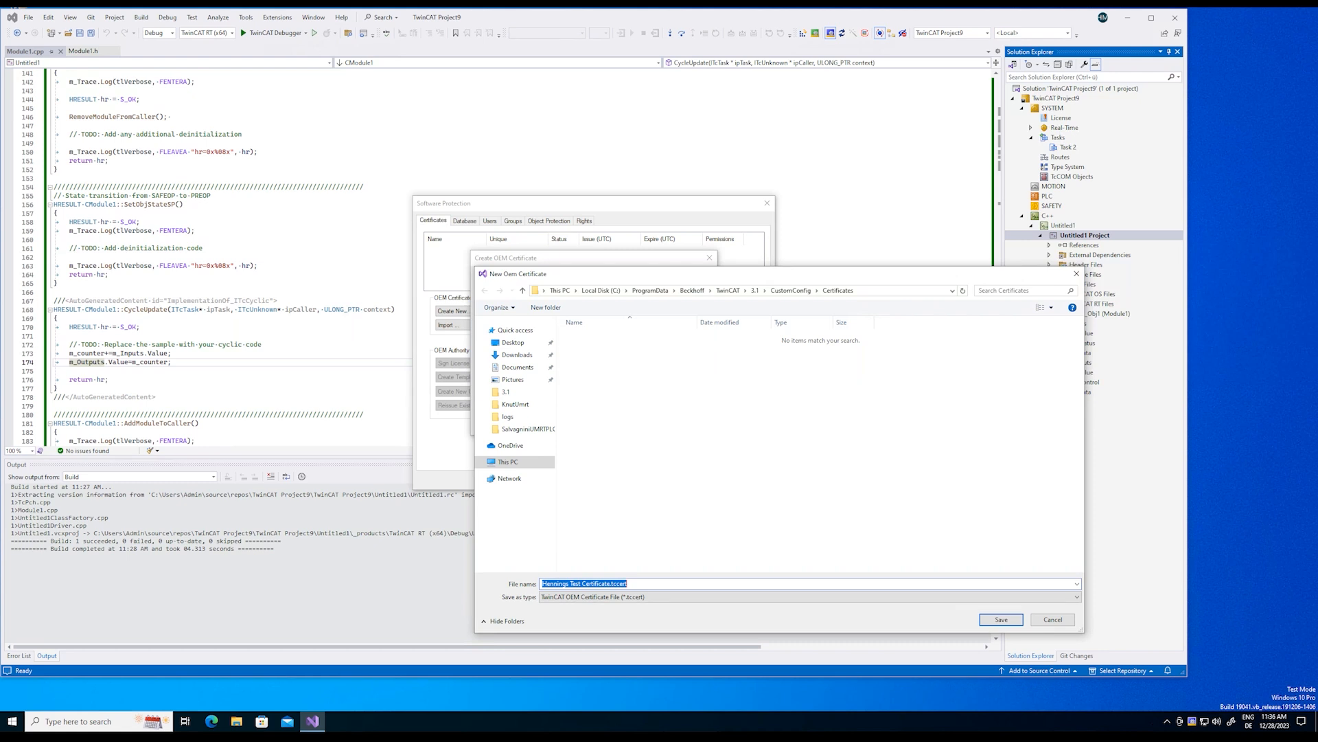
{"action": "left_click", "coordinate": [1001, 619]}
{"action": "type", "text": "1"}
{"action": "key", "text": "Tab"}
{"action": "type", "text": "1"}
{"action": "key", "text": "Return"}
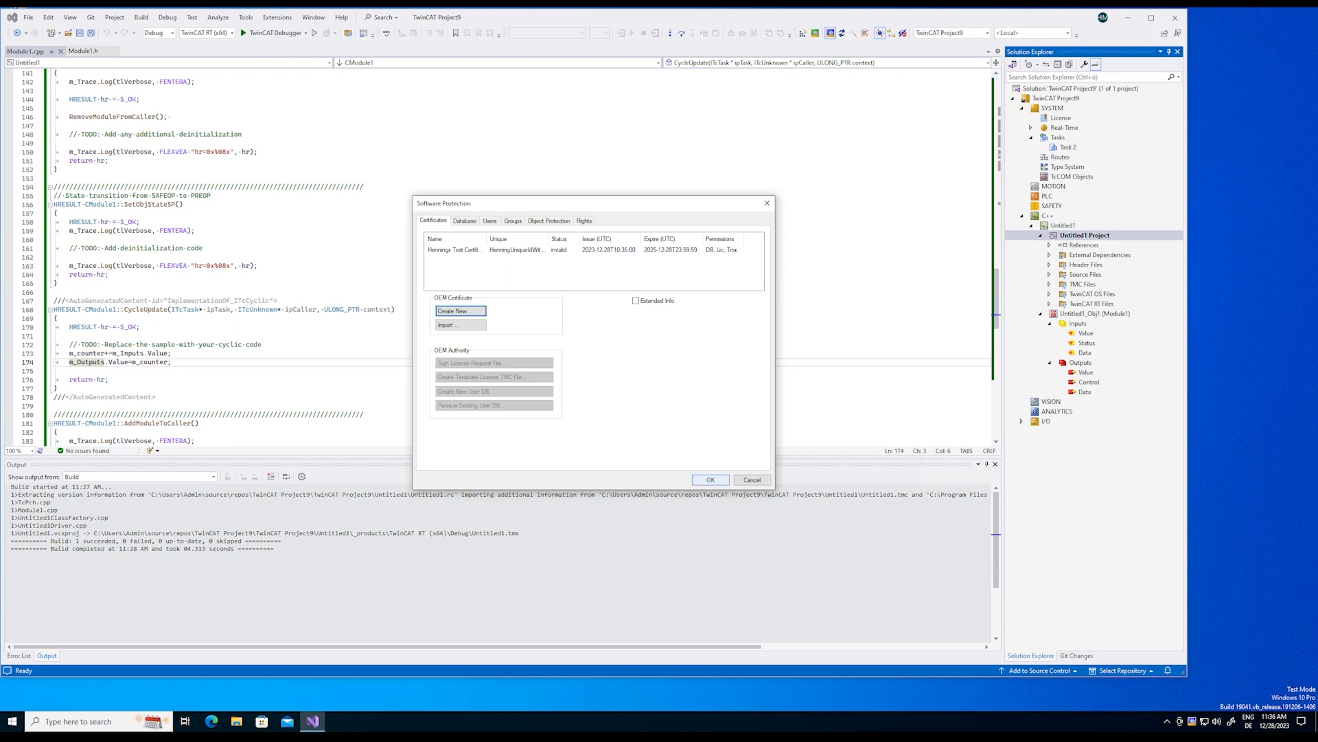
{"action": "left_click", "coordinate": [711, 480]}
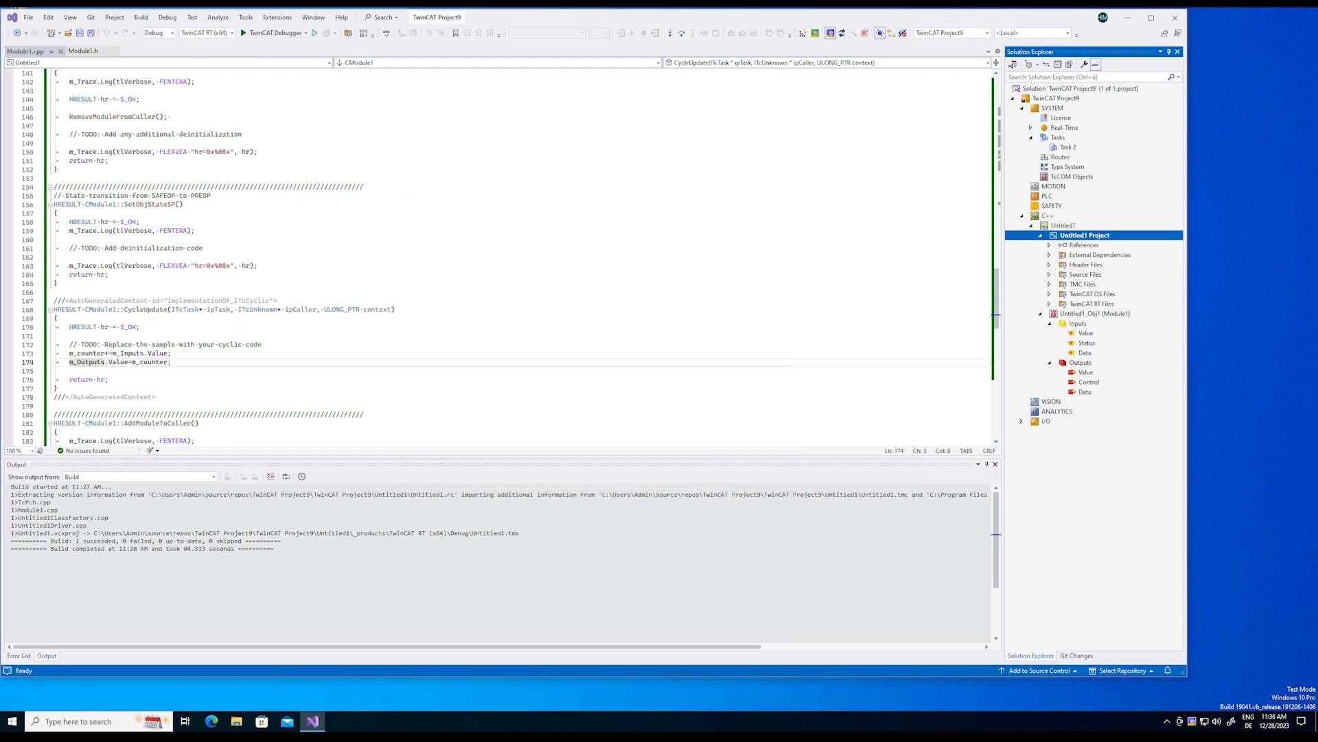
Step: Set the TwinCAT certificate name to the new .tccert file and enter the certificate password in the Untitled1 Project properties
{"action": "right_click", "coordinate": [1083, 234]}
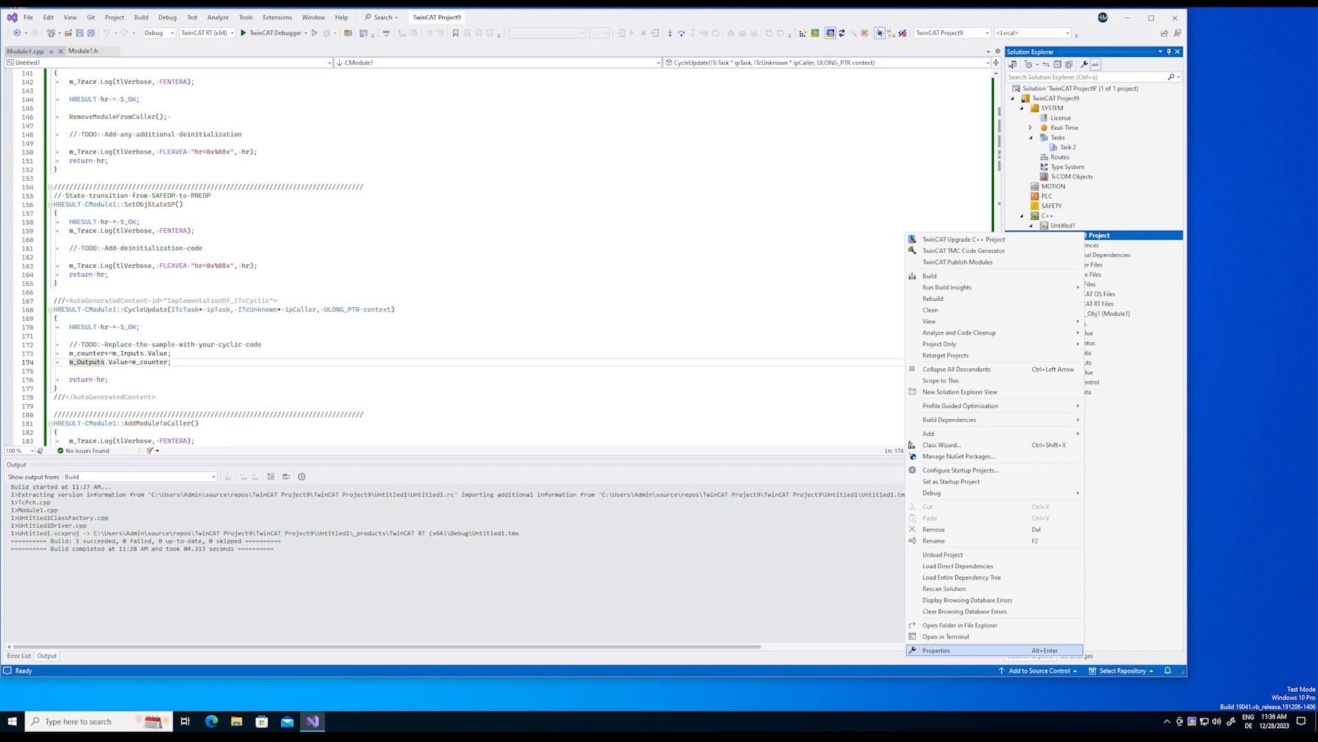
{"action": "left_click", "coordinate": [962, 650]}
{"action": "left_click", "coordinate": [687, 297]}
{"action": "key", "text": "ctrl+v"}
{"action": "left_click", "coordinate": [686, 307]}
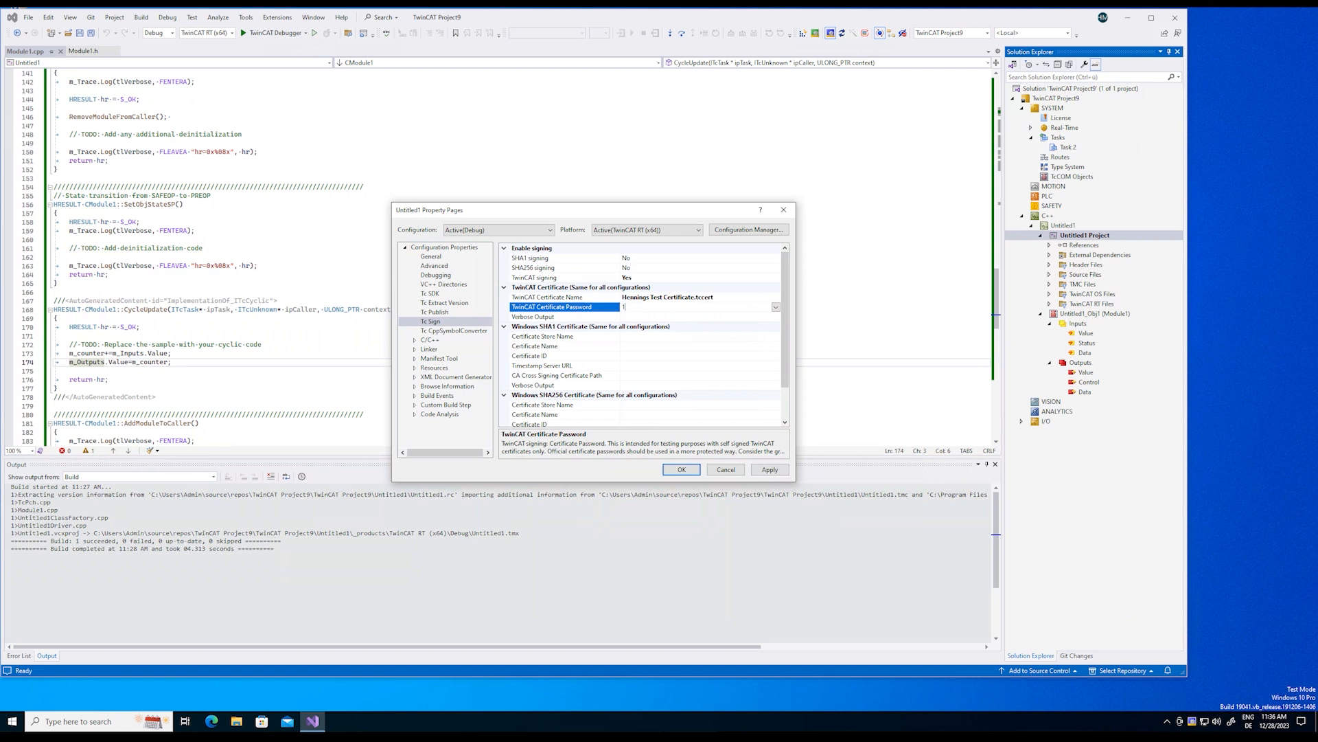
{"action": "left_click", "coordinate": [769, 470]}
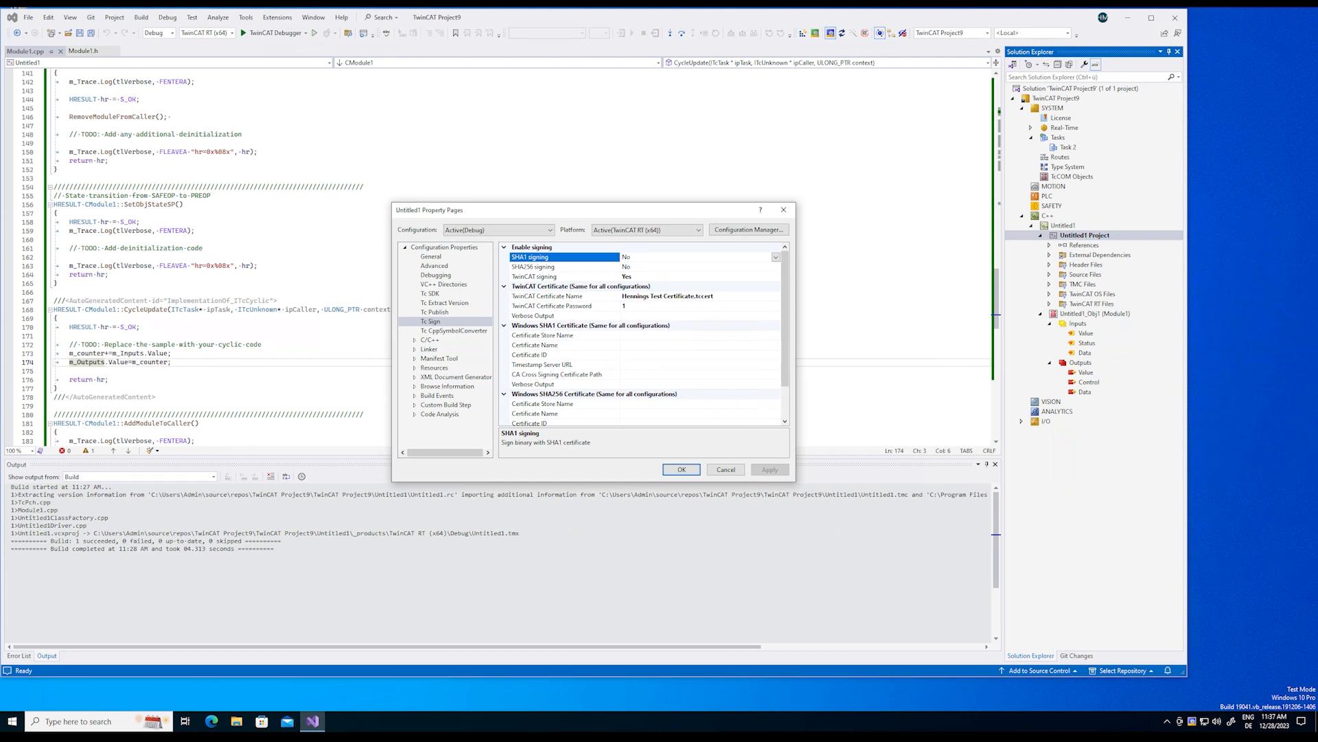
{"action": "left_click", "coordinate": [682, 470]}
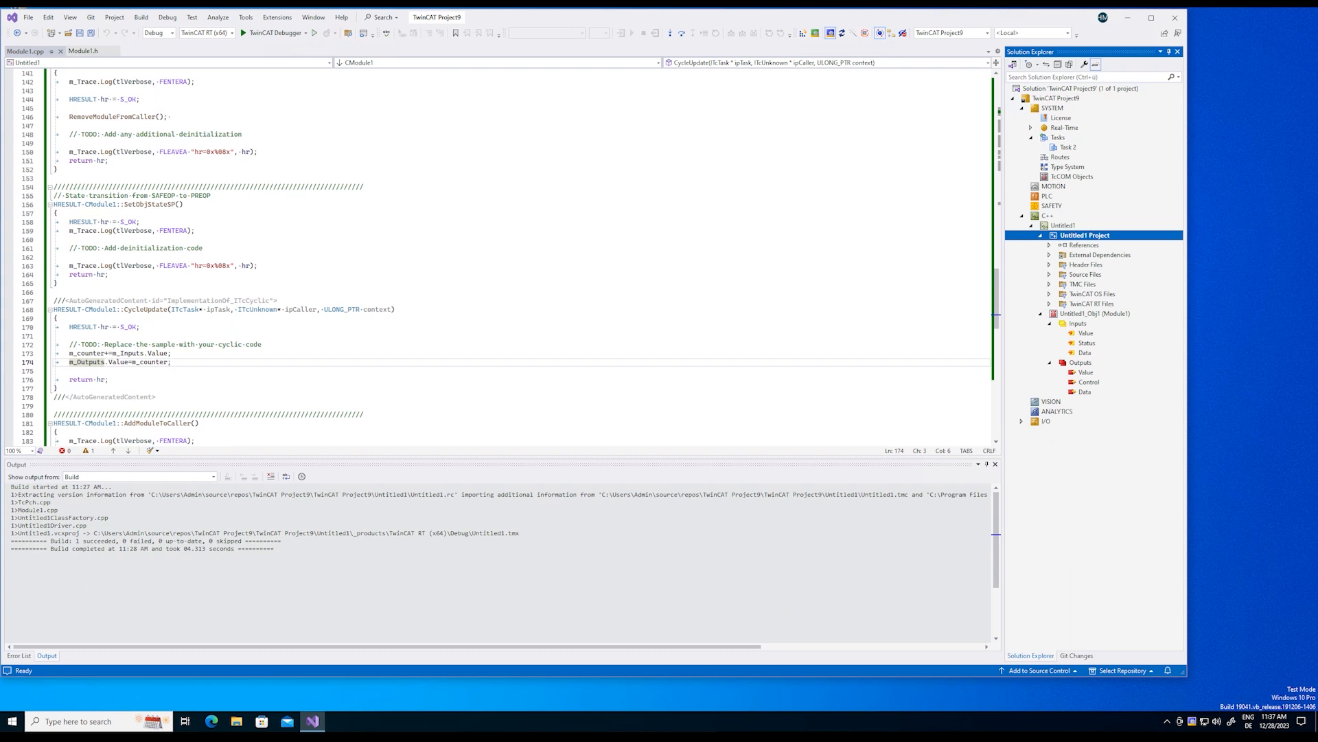
Step: Build Untitled1 Project and check the certificate signing line in the build output
{"action": "right_click", "coordinate": [1076, 236]}
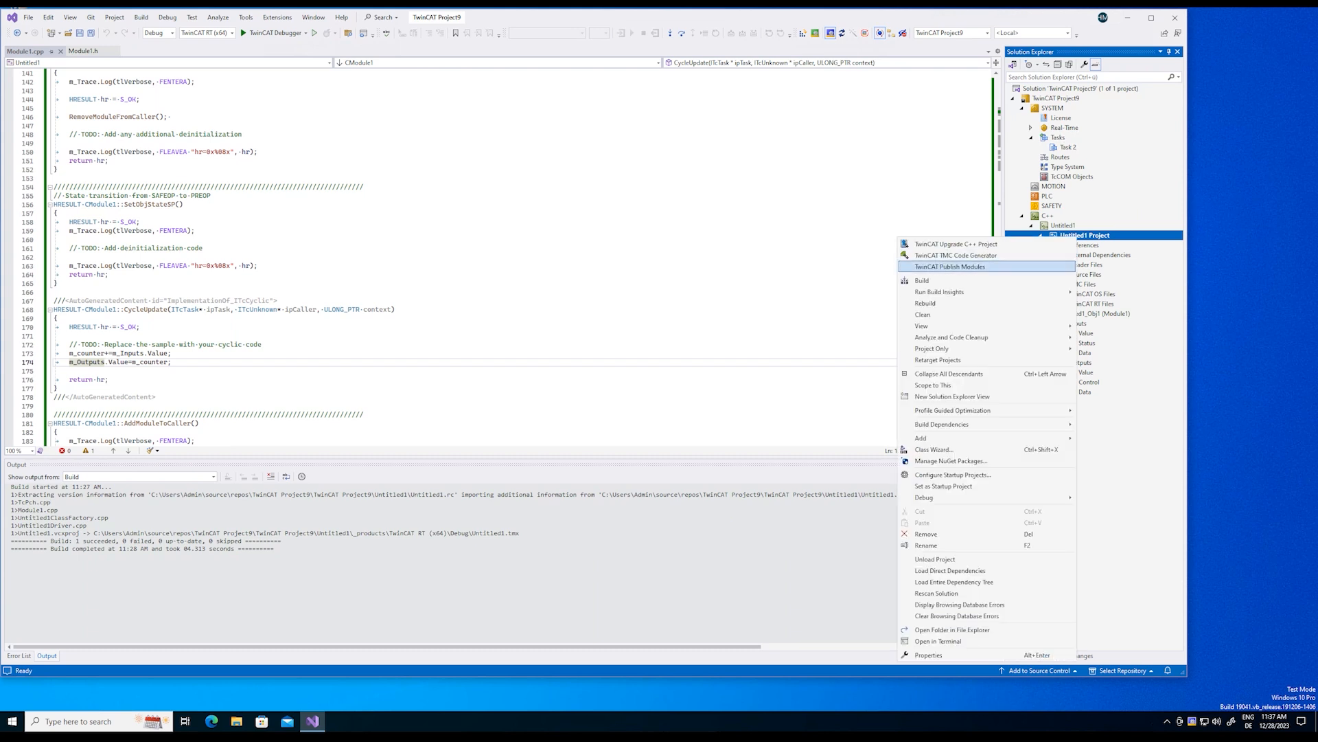
{"action": "key", "text": "Return"}
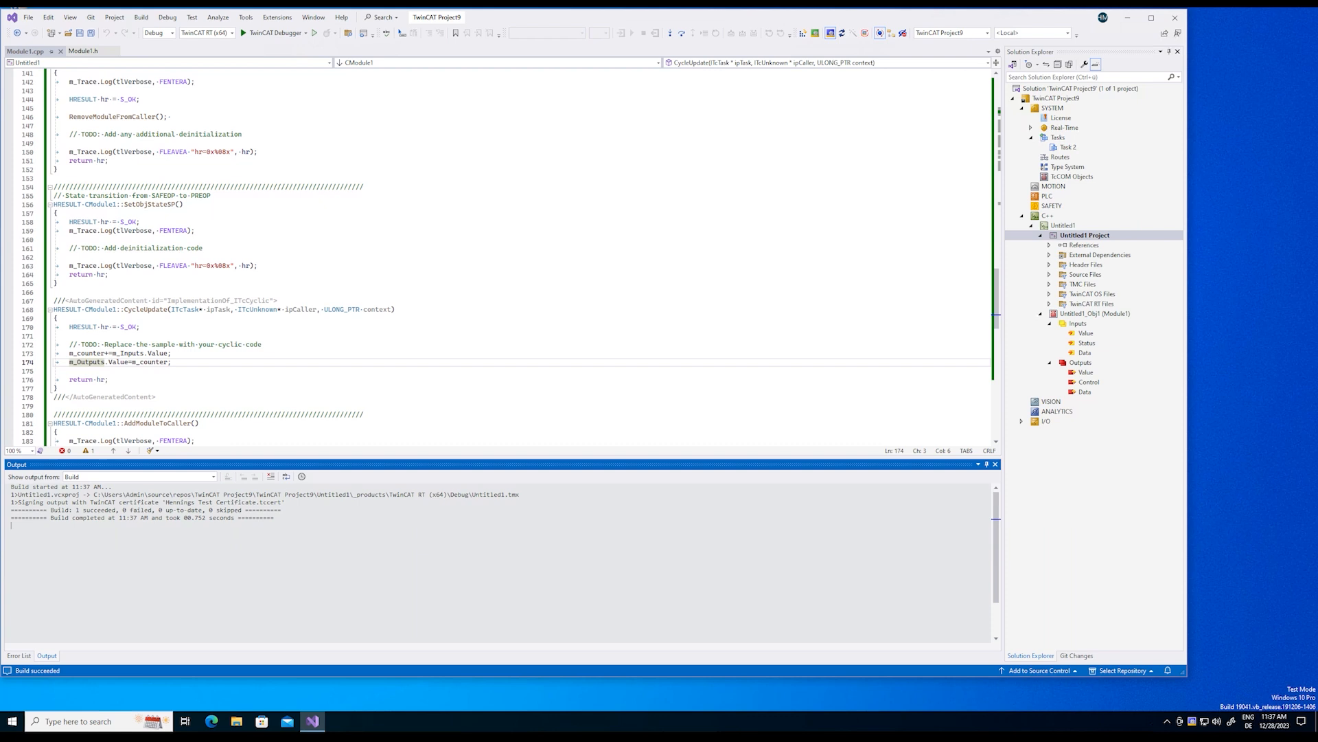
{"action": "left_click_drag", "start_coordinate": [25, 502], "coordinate": [286, 502]}
{"action": "left_click", "coordinate": [286, 502]}
Step: Try to activate the configuration, and generate the missing trial runtime licenses by entering the security code
{"action": "left_click", "coordinate": [803, 33]}
{"action": "key", "text": "Return"}
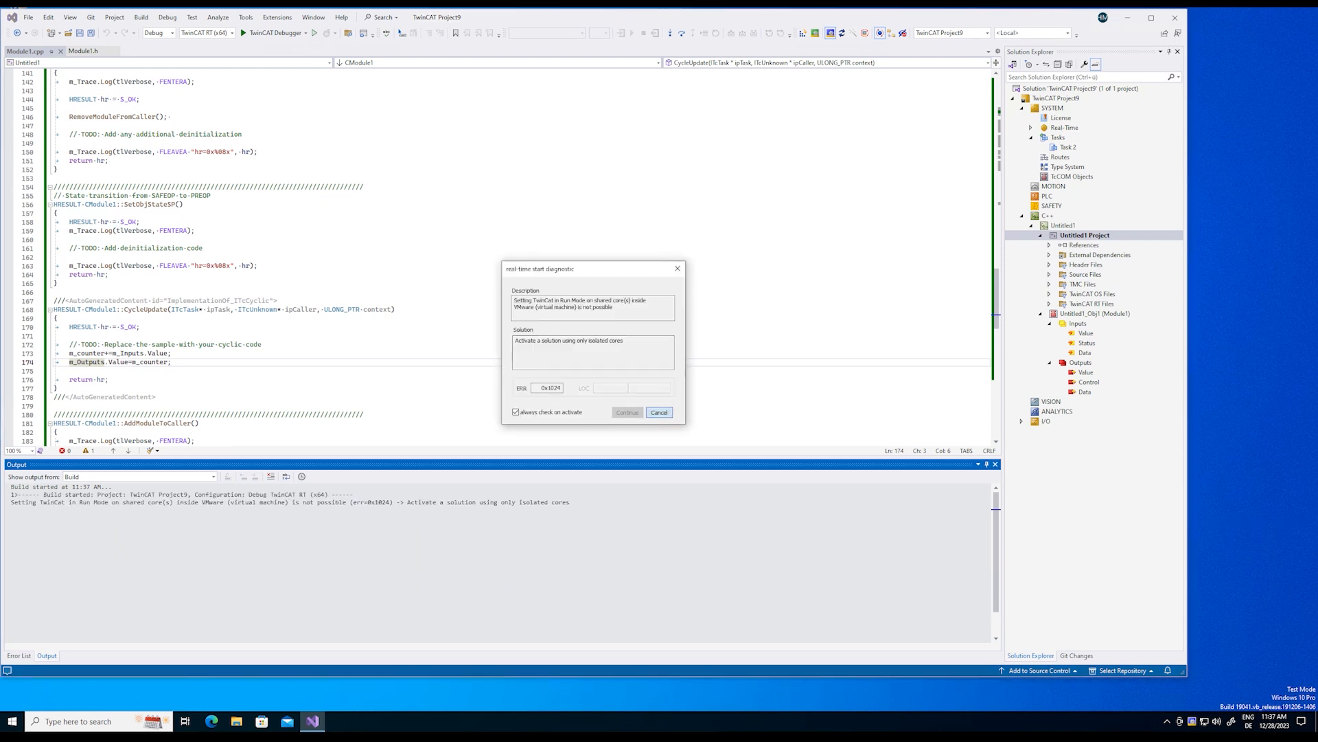
{"action": "left_click", "coordinate": [659, 412]}
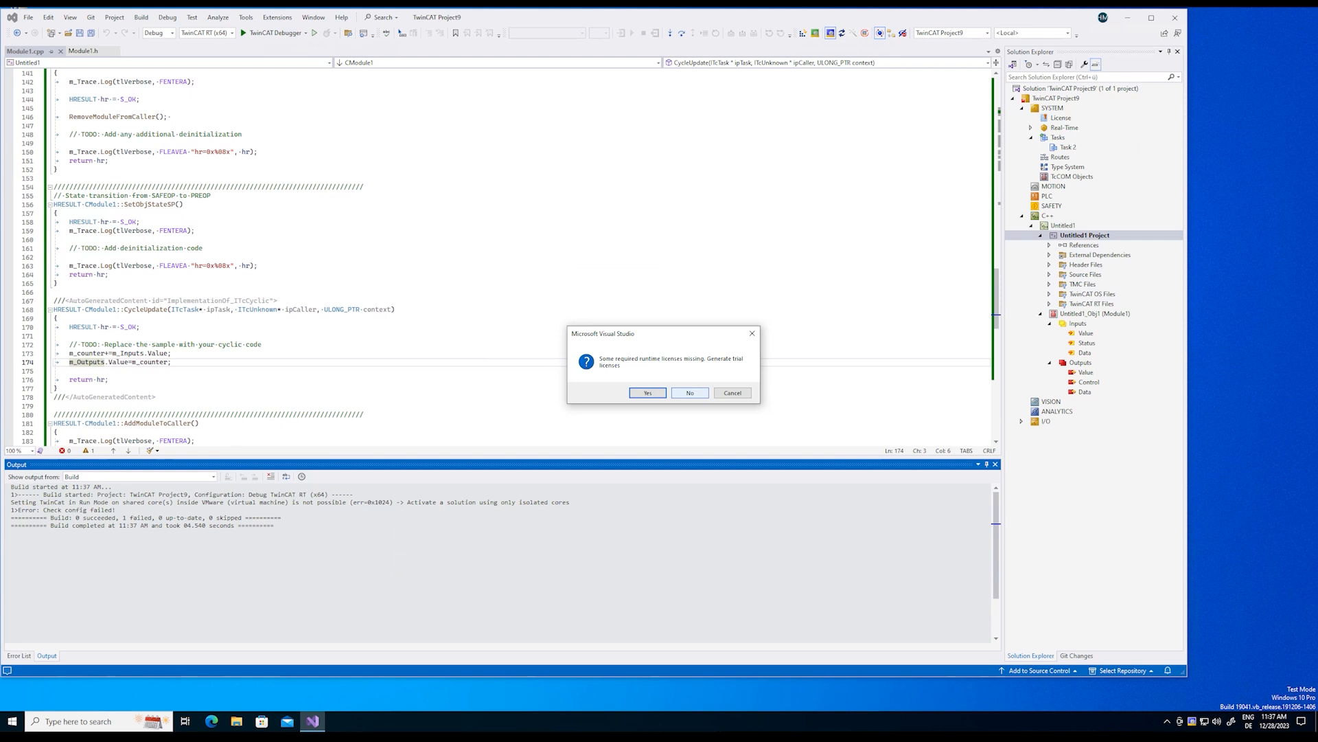
{"action": "left_click", "coordinate": [647, 392]}
{"action": "type", "text": "toct"}
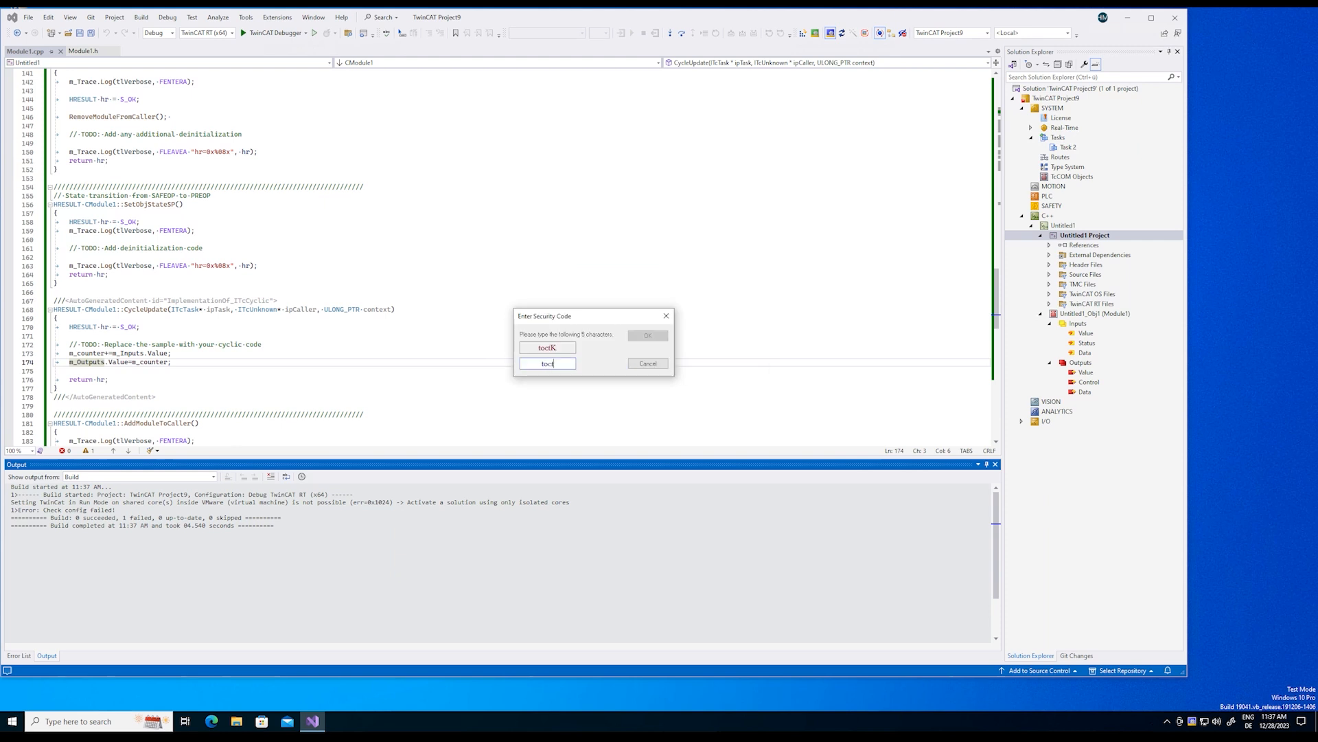
{"action": "type", "text": "K"}
{"action": "key", "text": "Return"}
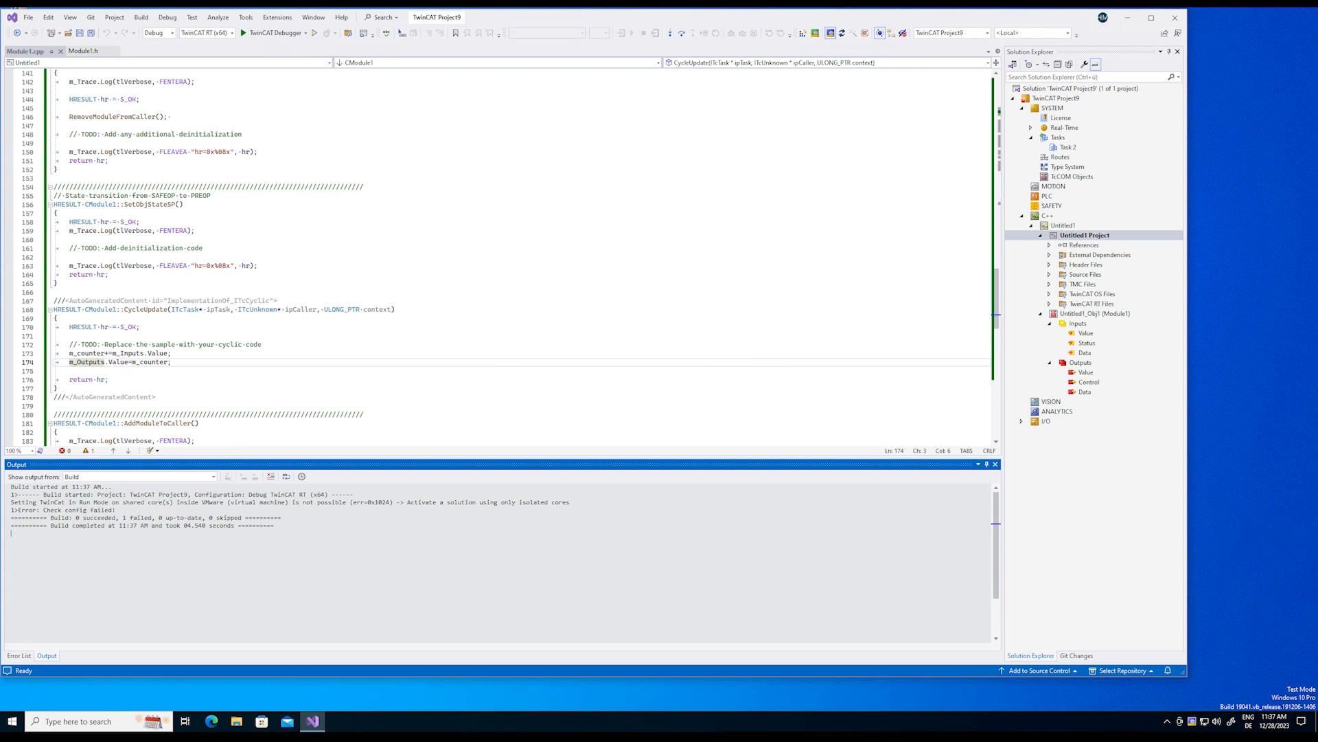
Step: In the Real-Time settings, read the cores from the target and use isolated core 3 instead of shared core 0
{"action": "left_click", "coordinate": [1030, 128]}
{"action": "double_click", "coordinate": [1065, 127]}
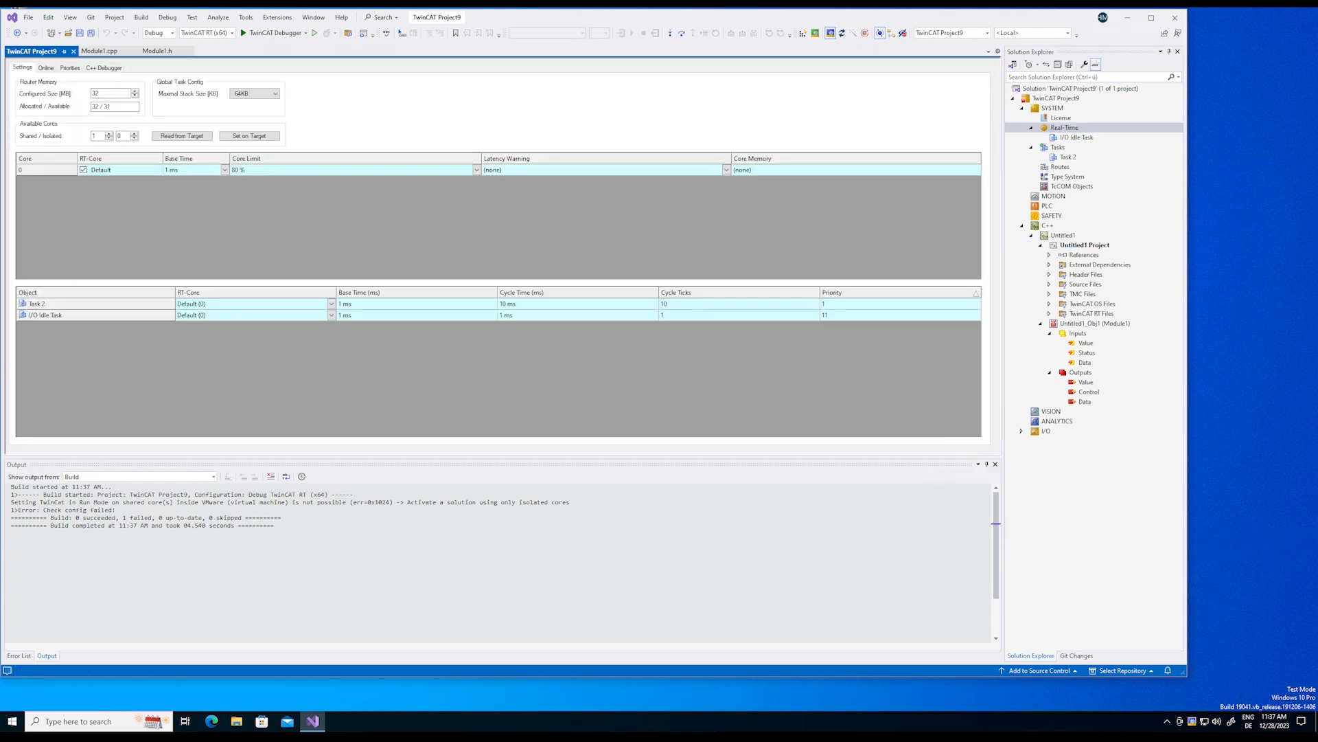
{"action": "left_click", "coordinate": [182, 135]}
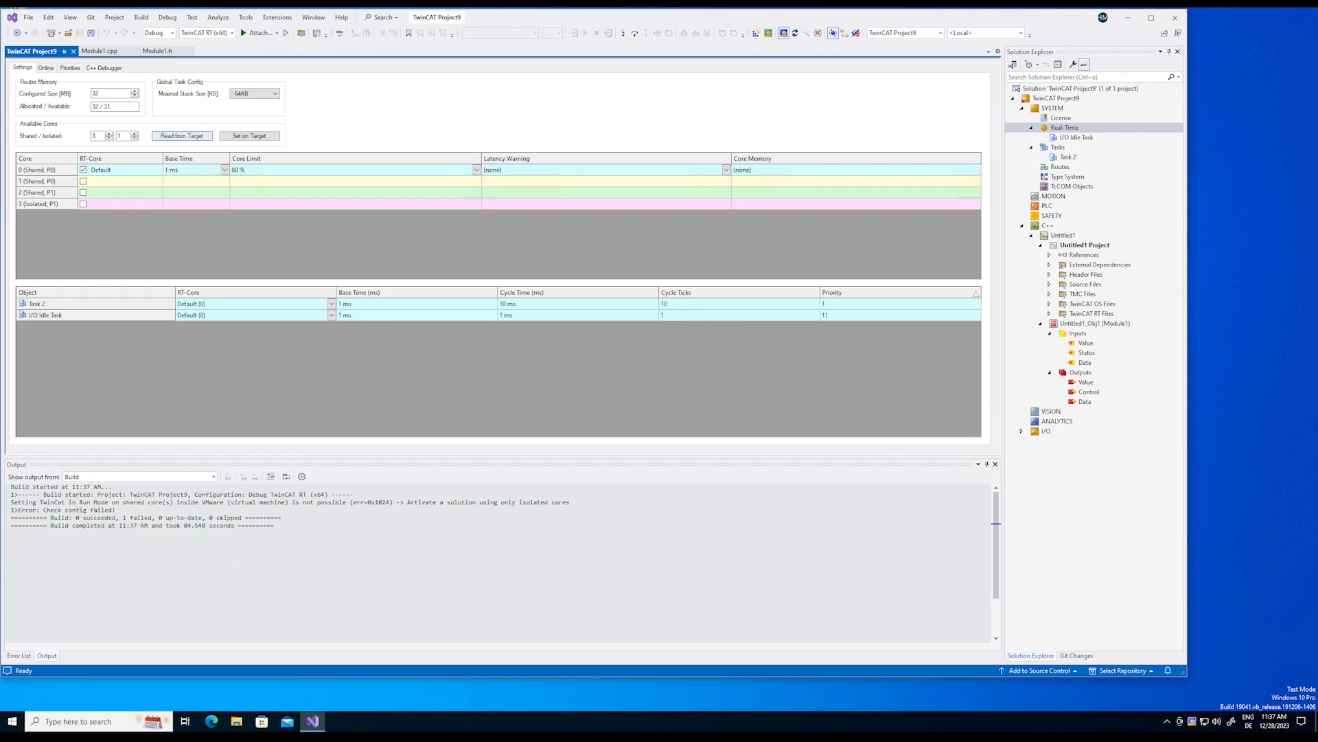
{"action": "left_click", "coordinate": [83, 204]}
{"action": "left_click", "coordinate": [83, 170]}
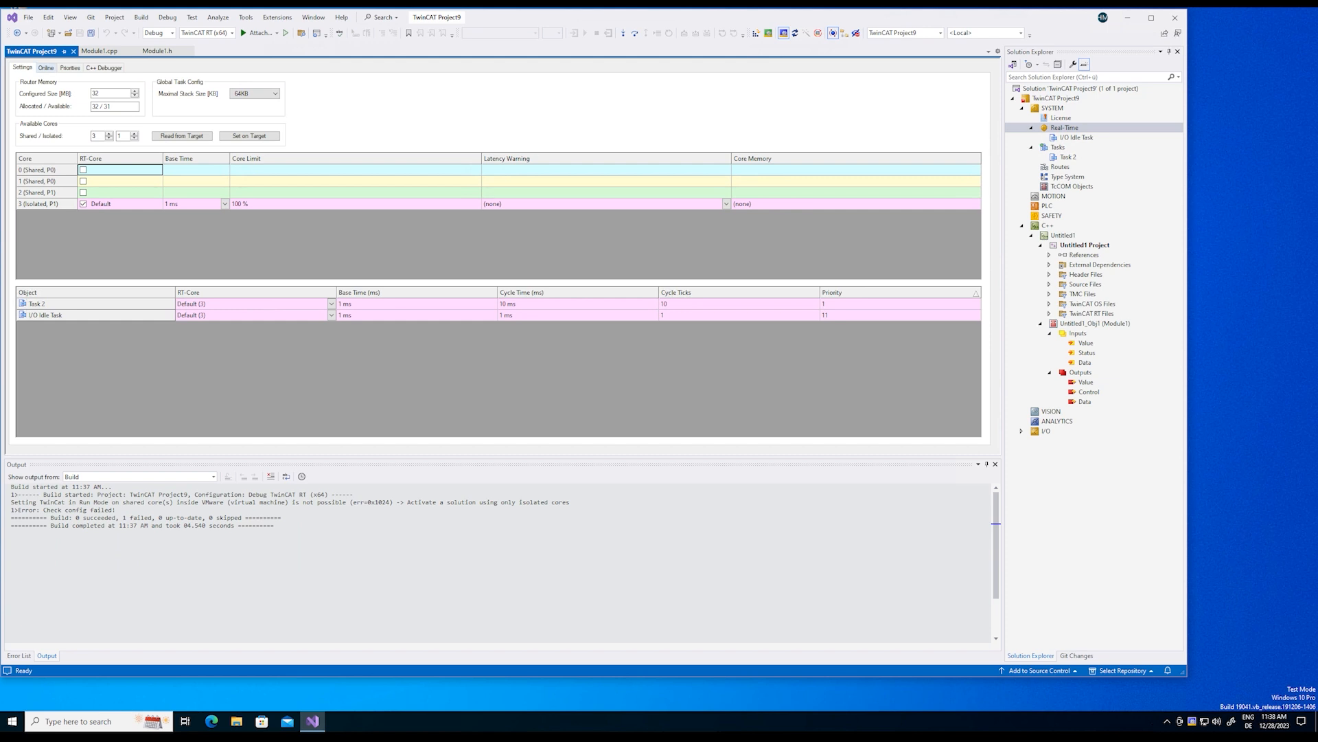
{"action": "left_click", "coordinate": [73, 51]}
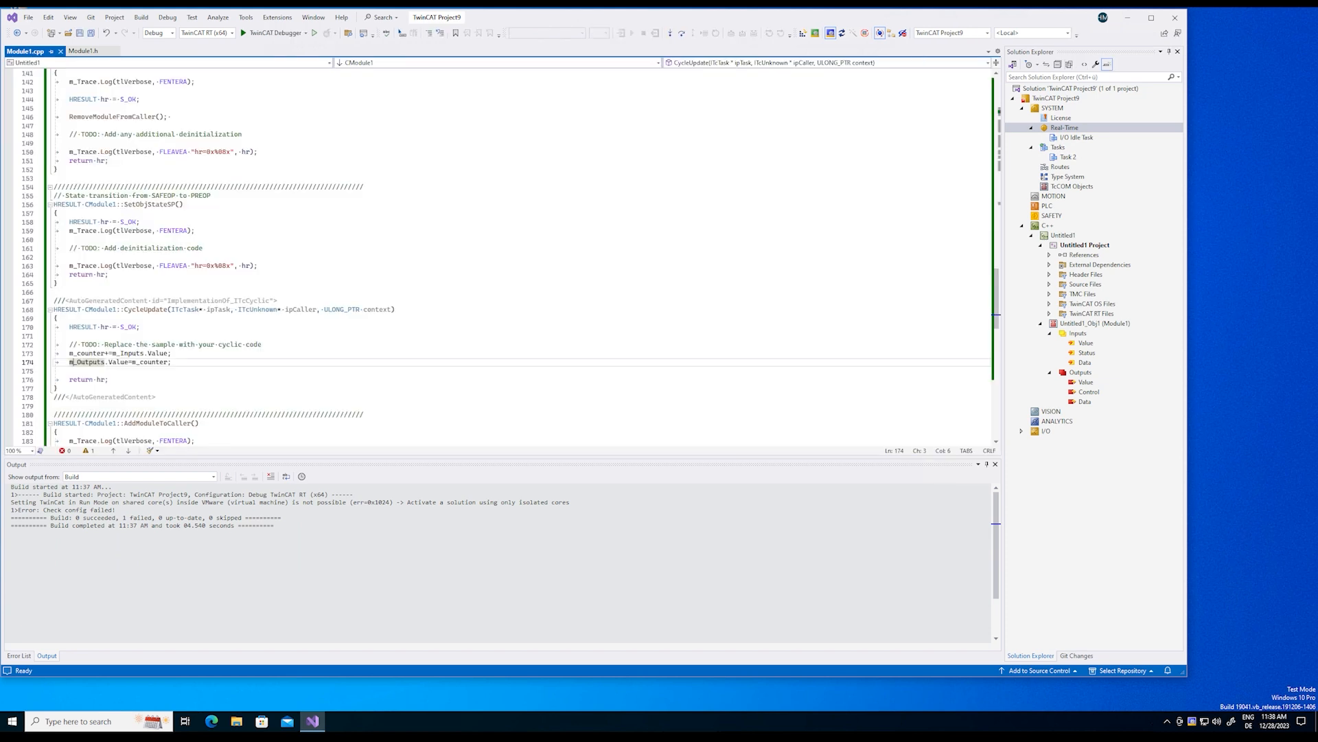
Step: Activate the configuration, restart the TwinCAT system in Run Mode and inspect the certificate message in the output log
{"action": "left_click", "coordinate": [802, 33]}
{"action": "left_click", "coordinate": [607, 375]}
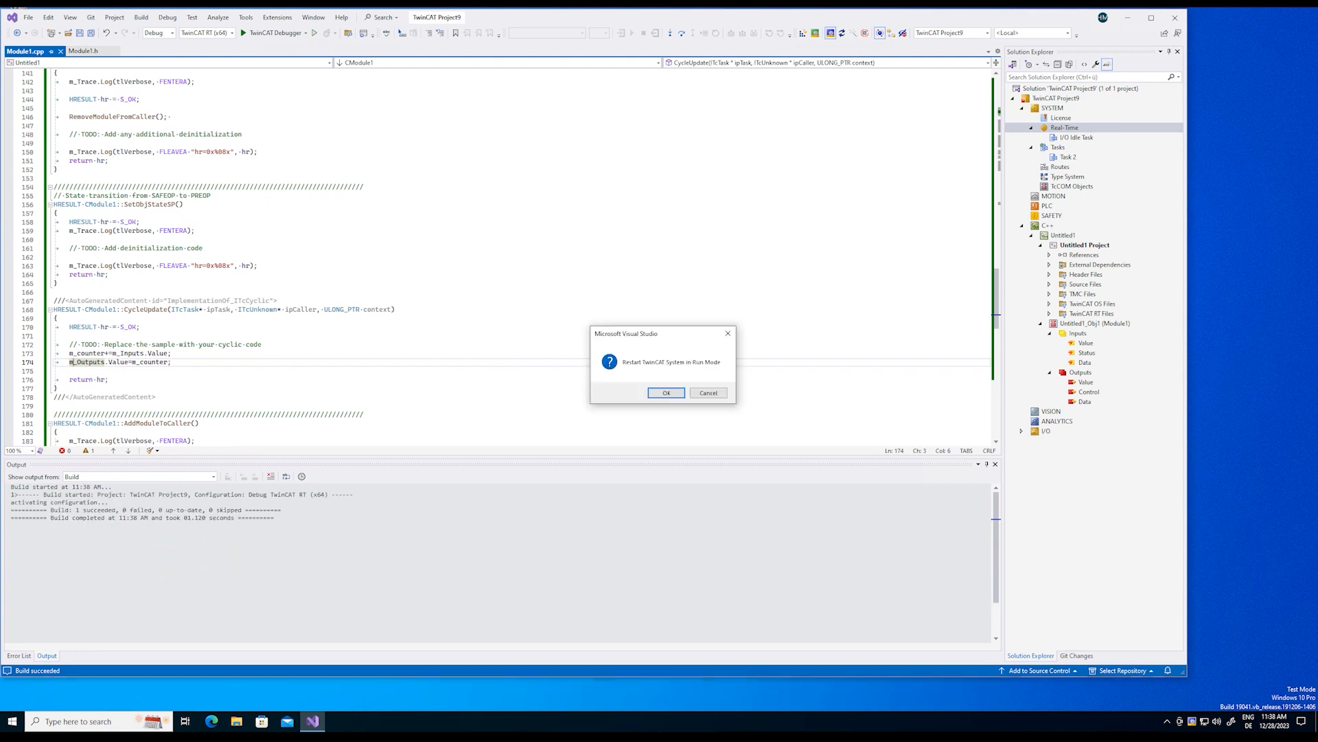
{"action": "key", "text": "Return"}
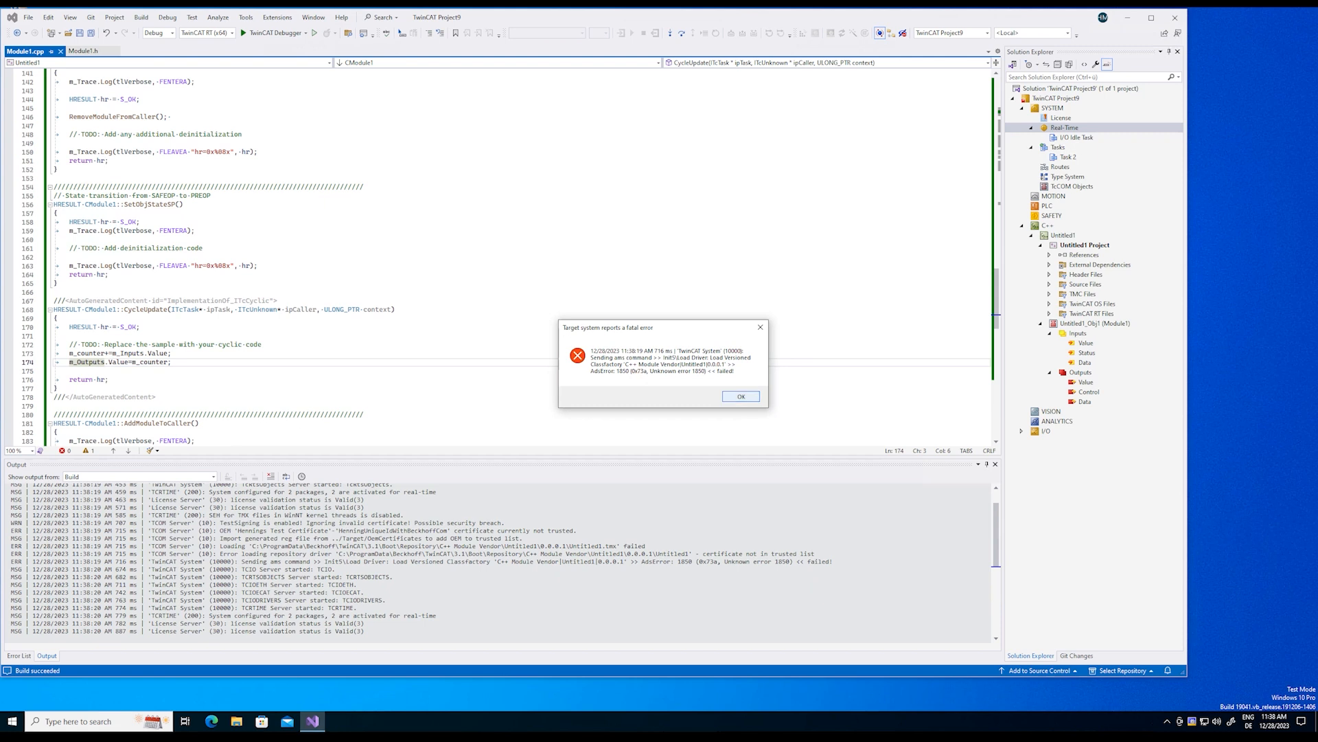
{"action": "left_click", "coordinate": [741, 396]}
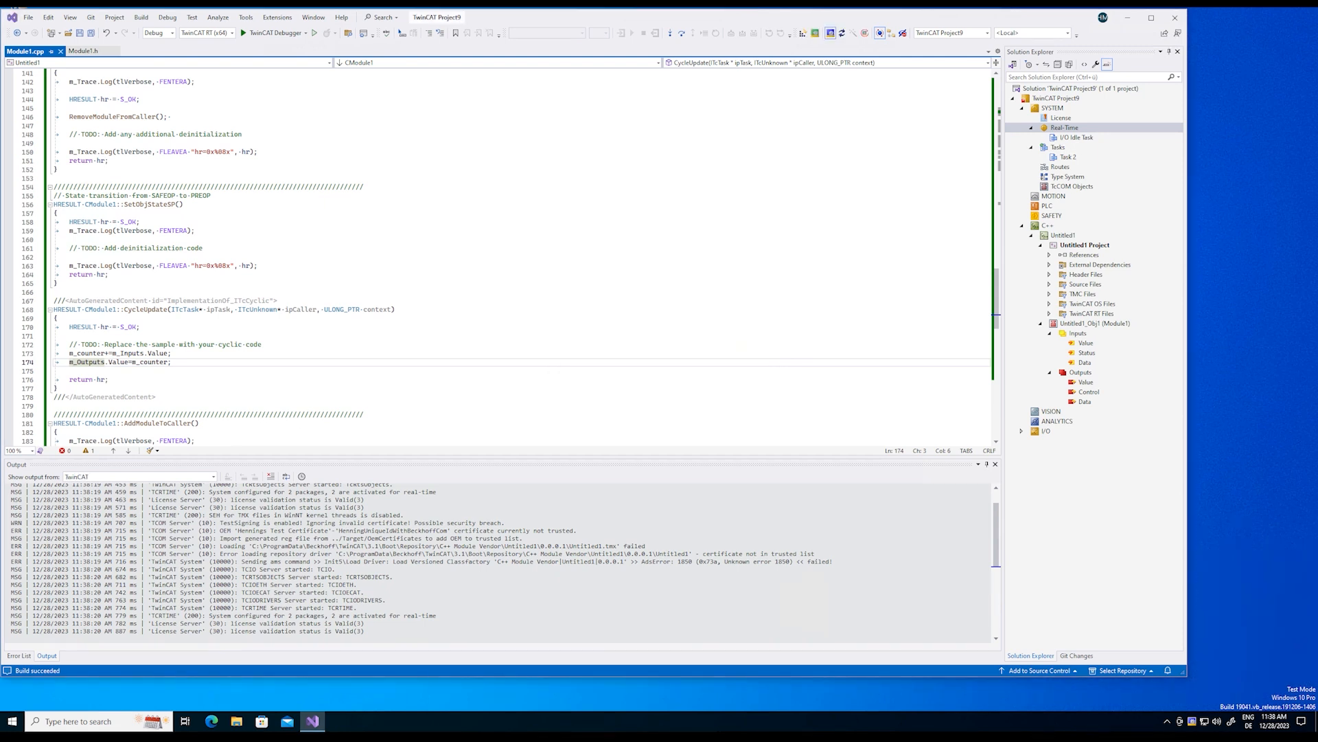
{"action": "left_click_drag", "start_coordinate": [711, 553], "coordinate": [816, 554]}
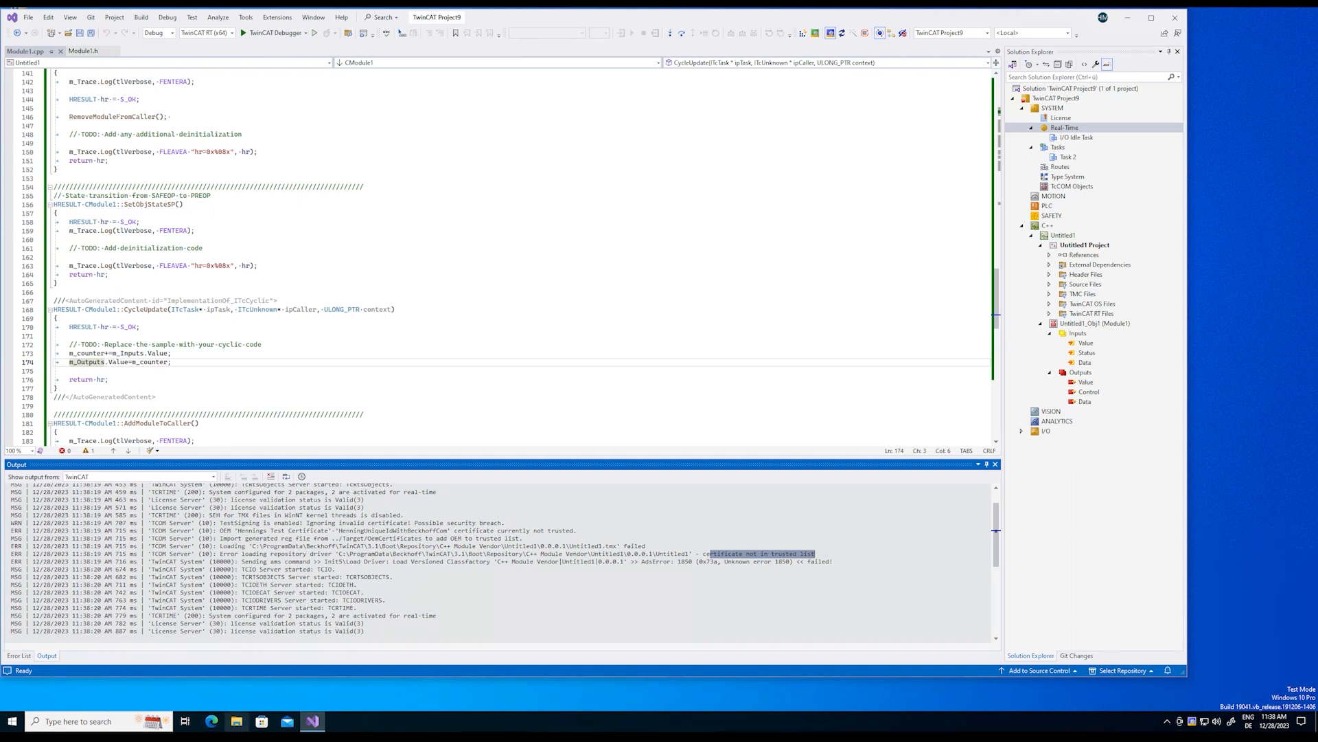
Step: Switch to File Explorer and open the Local Disk (C:) drive
{"action": "left_click", "coordinate": [237, 721]}
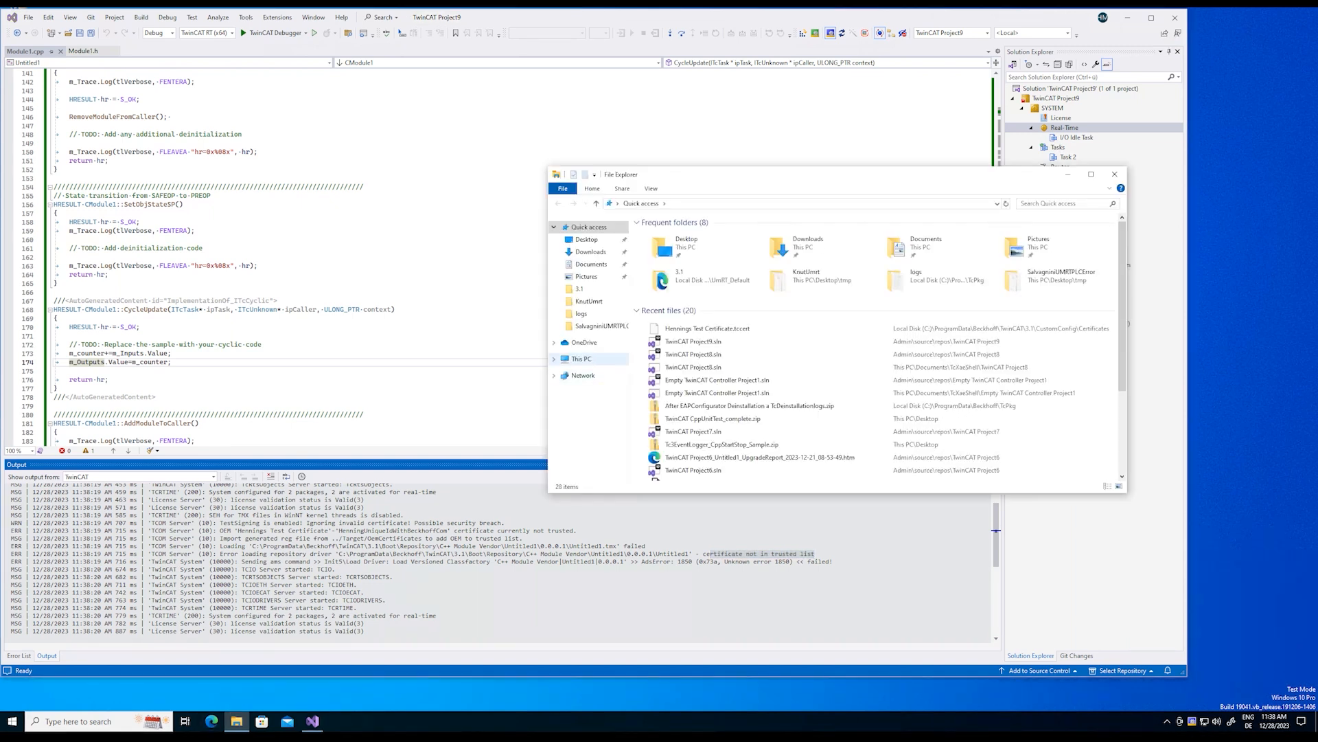
{"action": "left_click", "coordinate": [582, 359]}
{"action": "left_click", "coordinate": [687, 342]}
{"action": "double_click", "coordinate": [687, 342]}
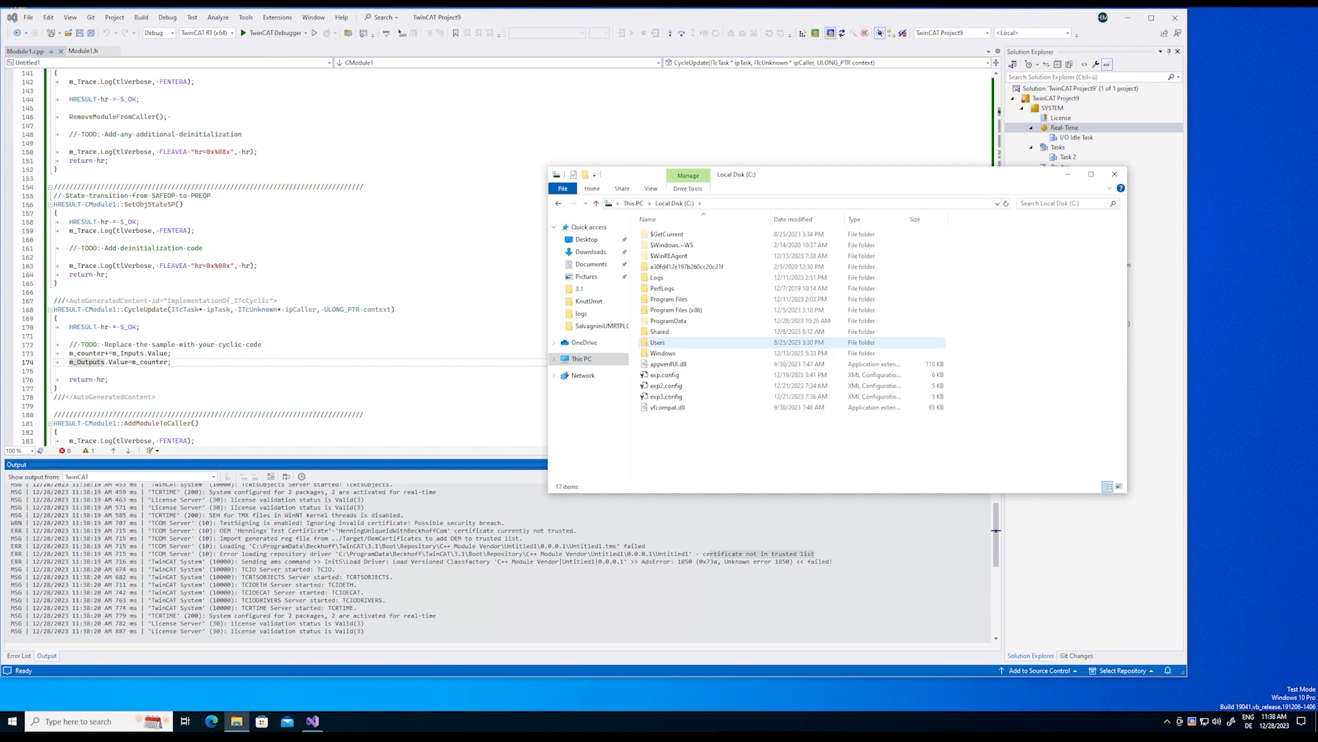
{"action": "double_click", "coordinate": [676, 309]}
{"action": "double_click", "coordinate": [663, 245]}
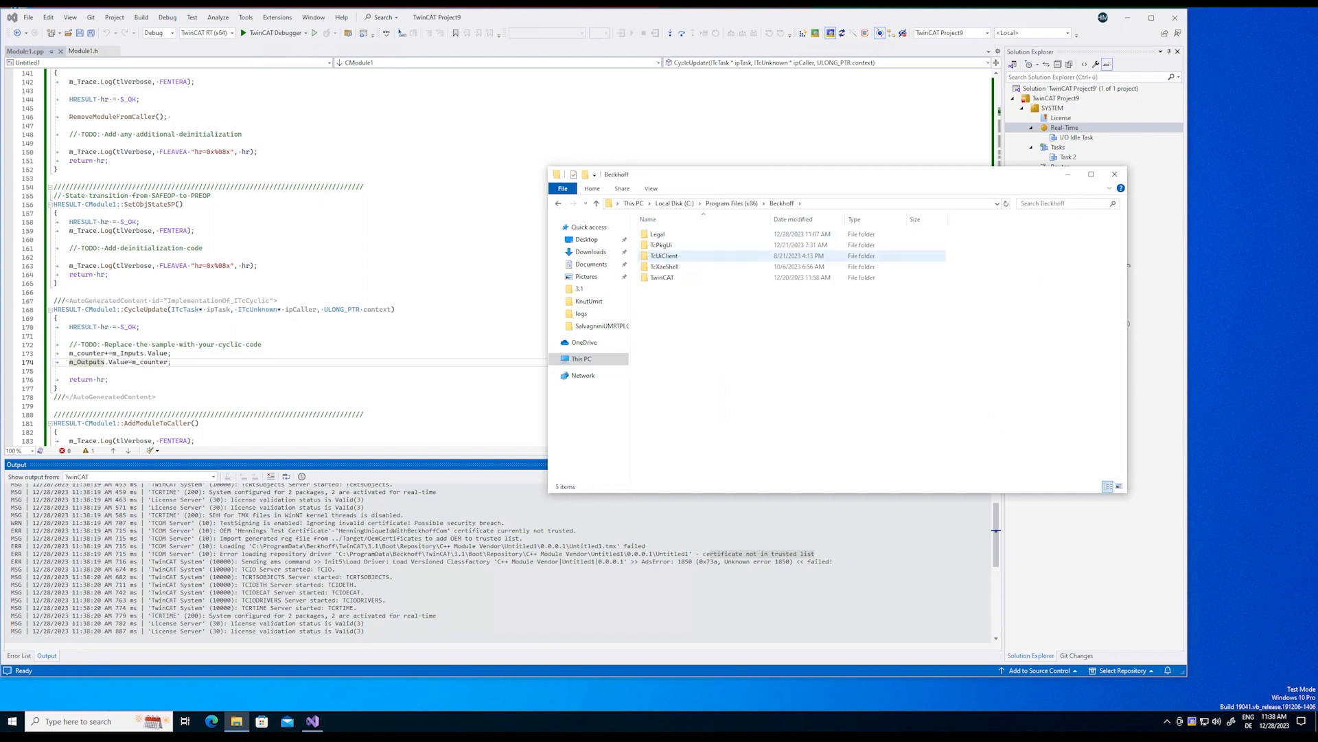
{"action": "double_click", "coordinate": [662, 277]}
{"action": "double_click", "coordinate": [655, 234]}
{"action": "double_click", "coordinate": [659, 245]}
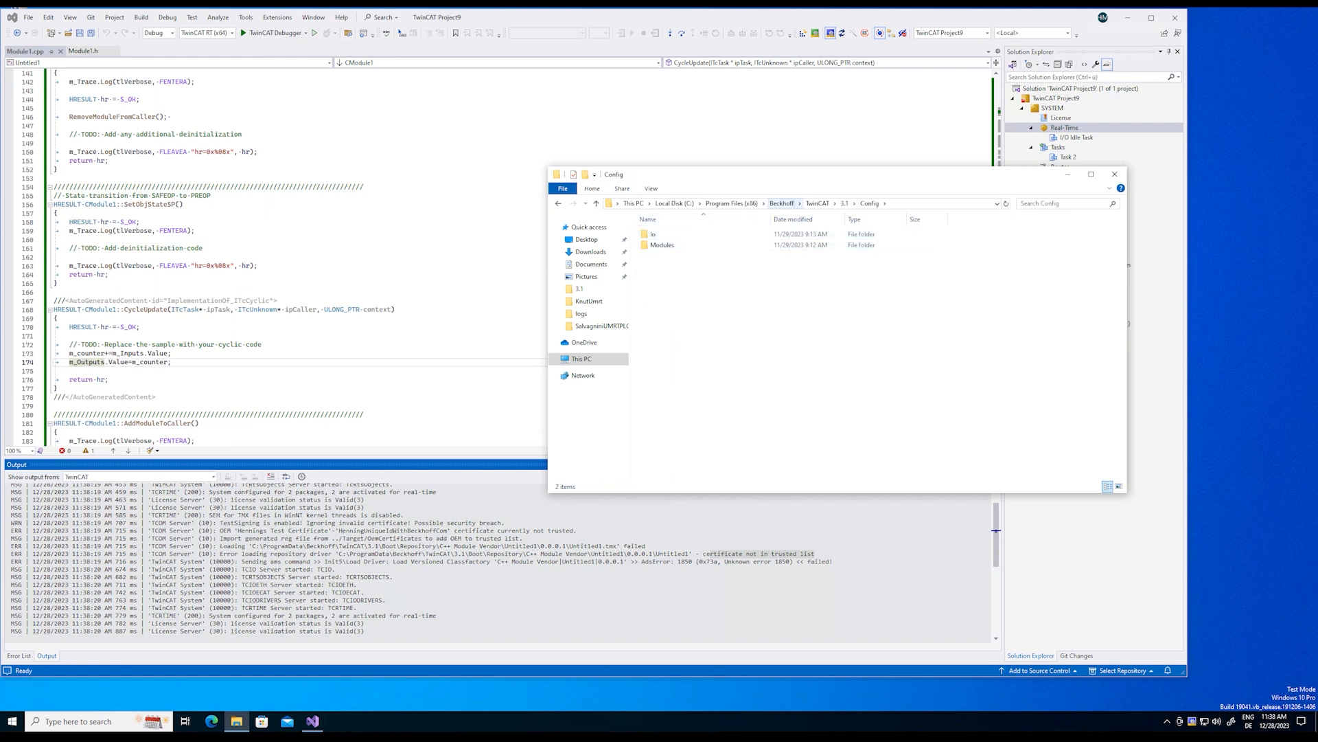
{"action": "left_click", "coordinate": [675, 203]}
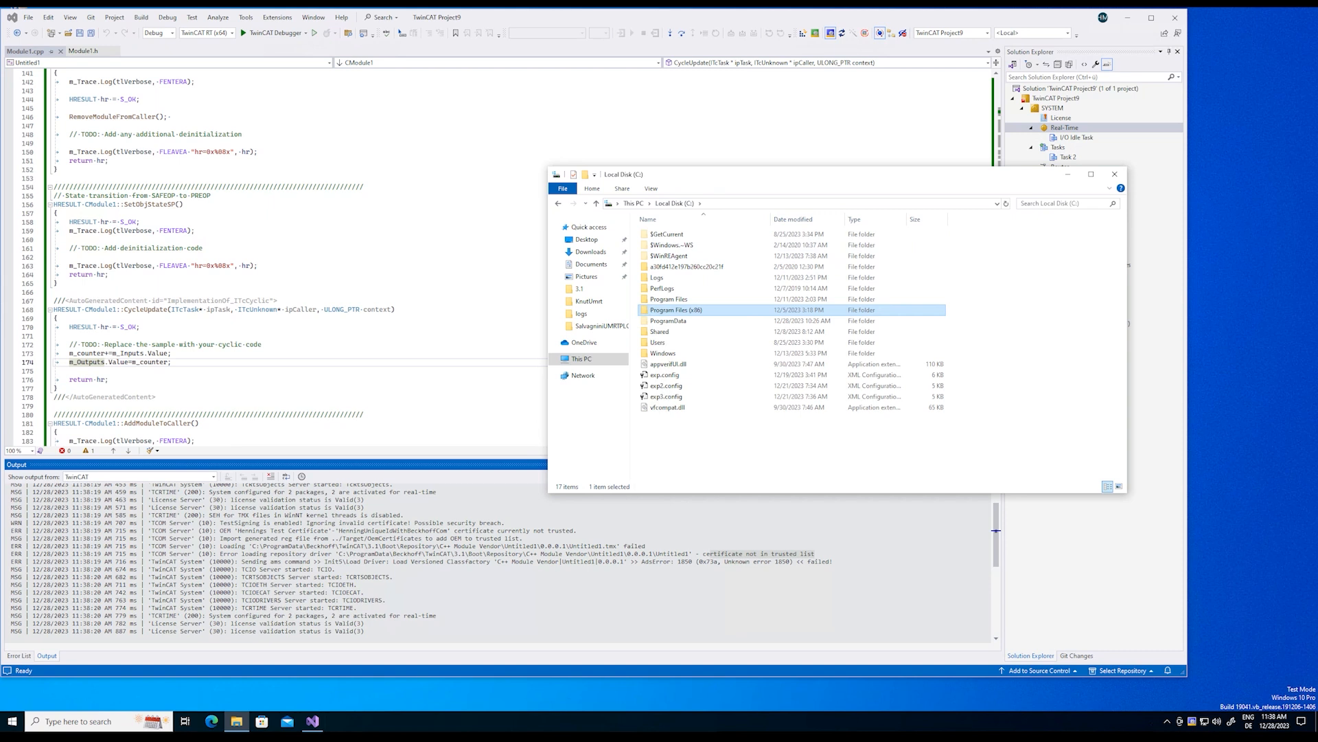
{"action": "double_click", "coordinate": [668, 320]}
{"action": "double_click", "coordinate": [662, 234]}
{"action": "double_click", "coordinate": [663, 256]}
{"action": "left_click", "coordinate": [663, 257]}
{"action": "double_click", "coordinate": [659, 235]}
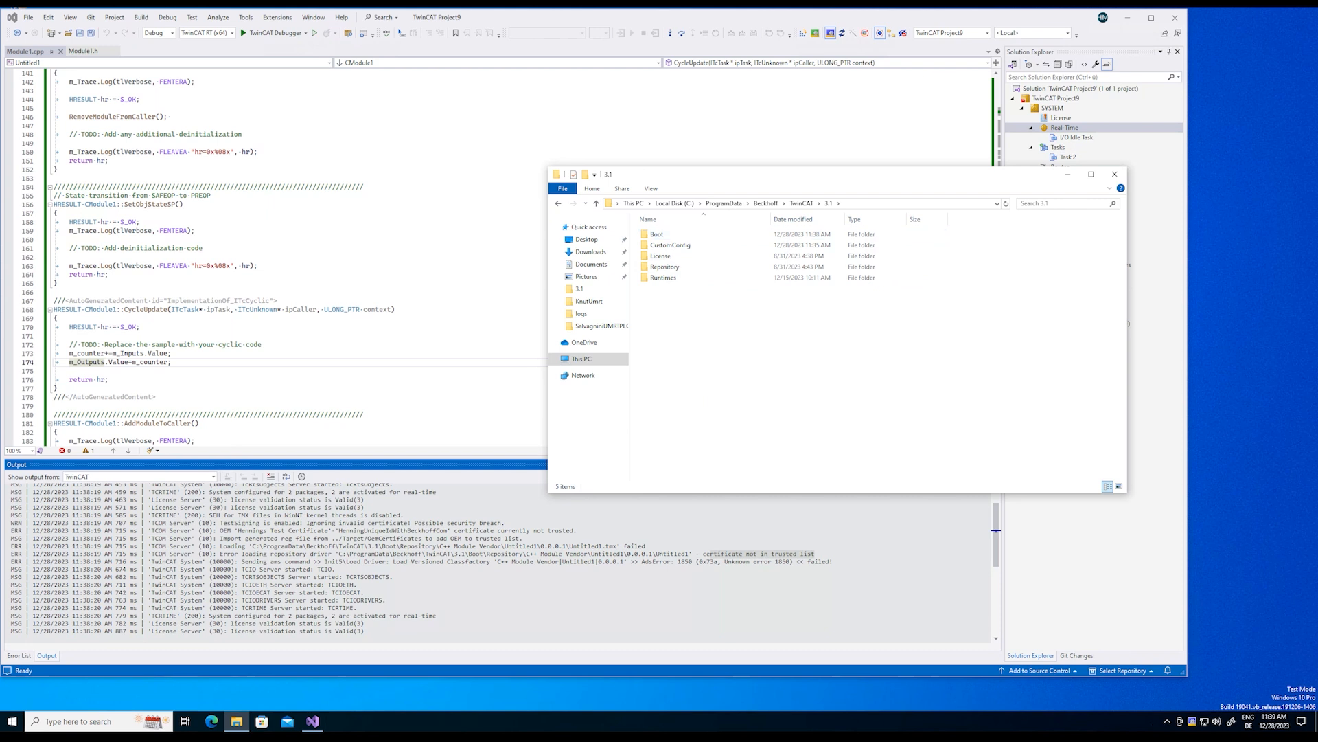
{"action": "left_click", "coordinate": [674, 204]}
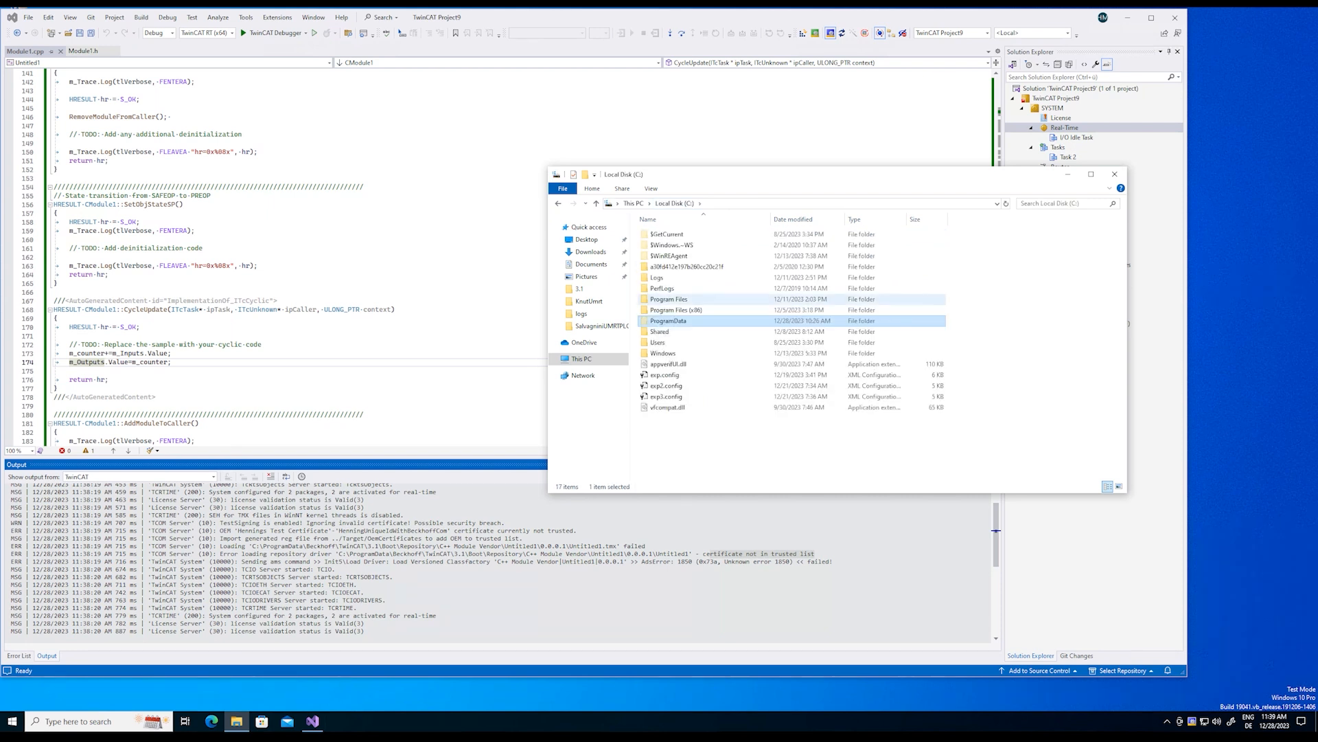
Step: Open the folder Program Files (x86)\Beckhoff\TwinCAT\3.1\Target\OemCertificates, checking its path against the import message in the TwinCAT output log
{"action": "double_click", "coordinate": [668, 310]}
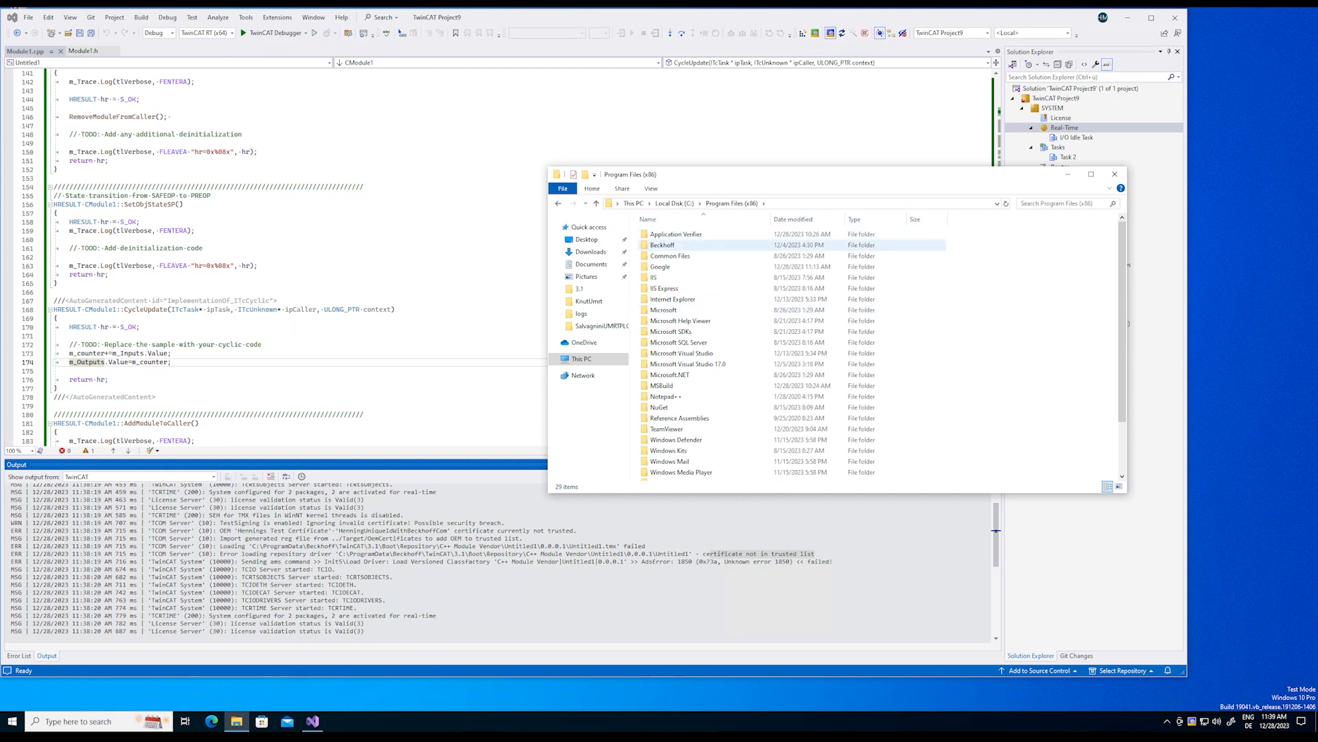
{"action": "double_click", "coordinate": [663, 245]}
{"action": "double_click", "coordinate": [664, 277]}
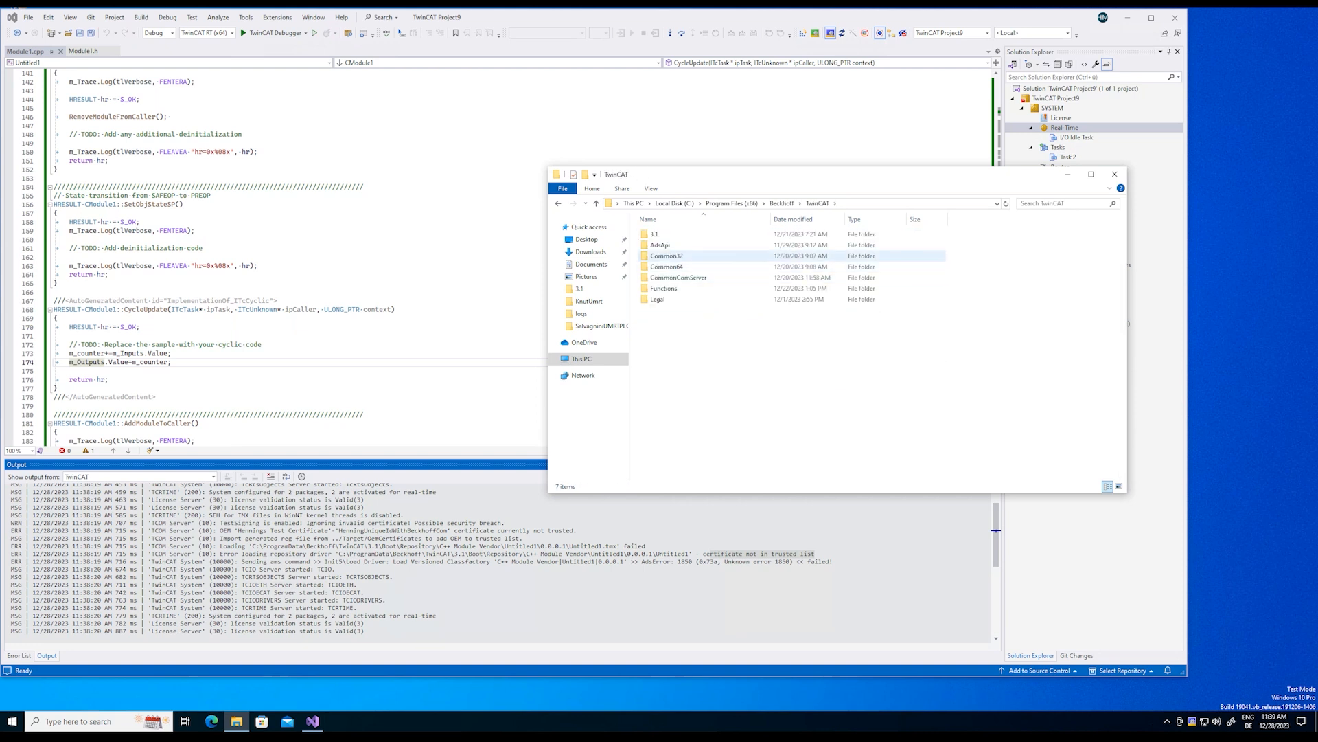
{"action": "double_click", "coordinate": [654, 234]}
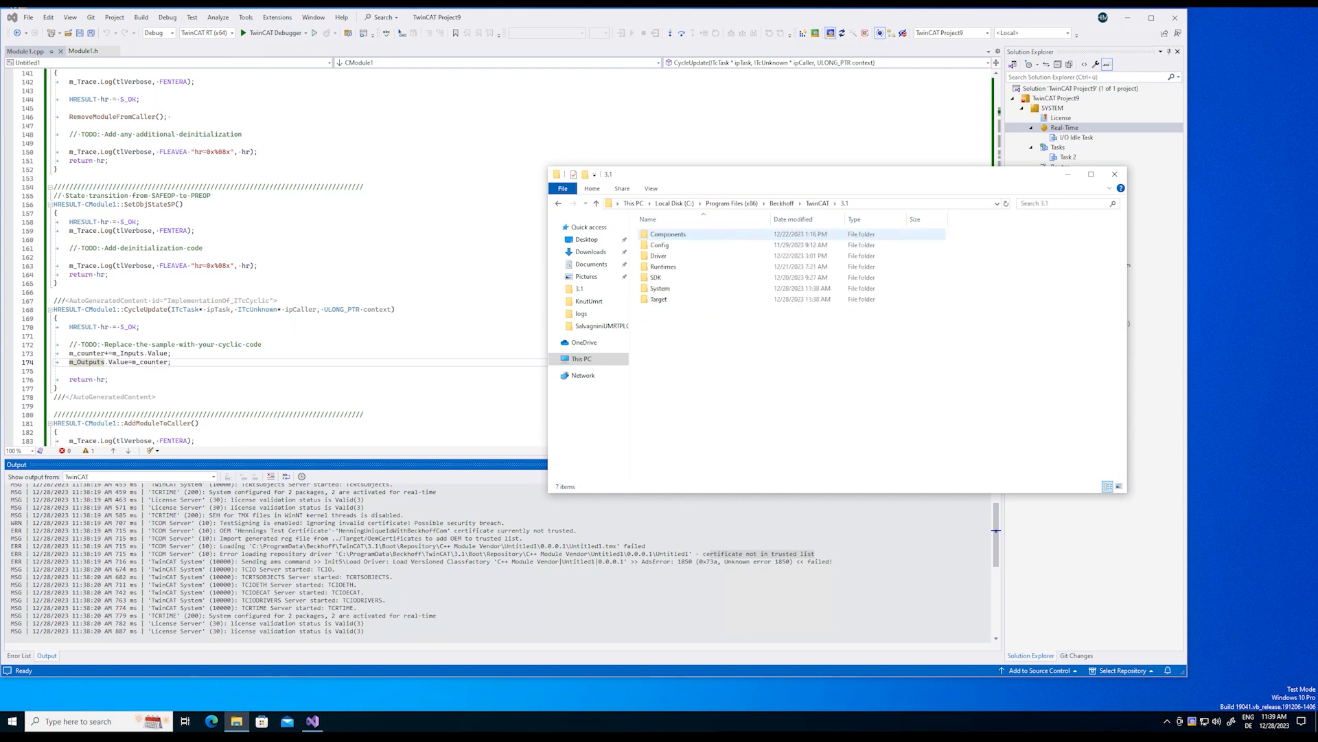
{"action": "double_click", "coordinate": [659, 299]}
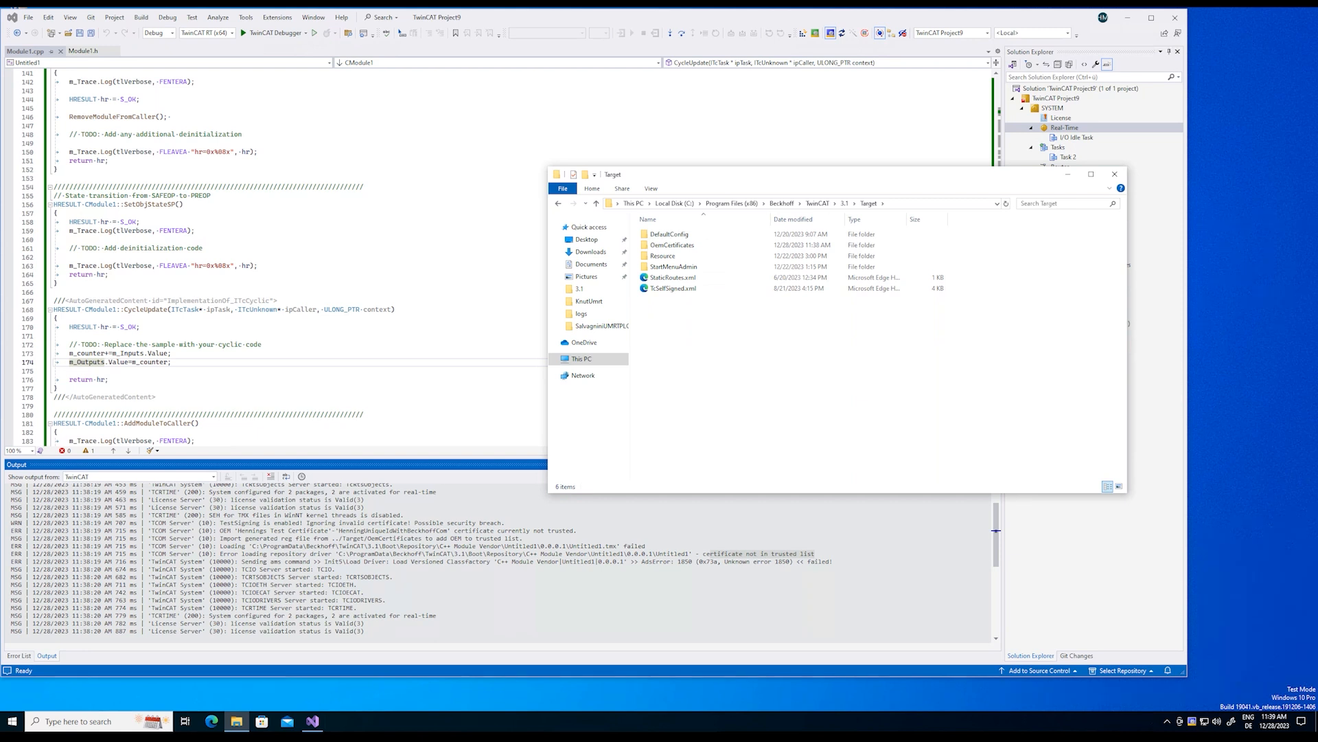
{"action": "left_click", "coordinate": [332, 538]}
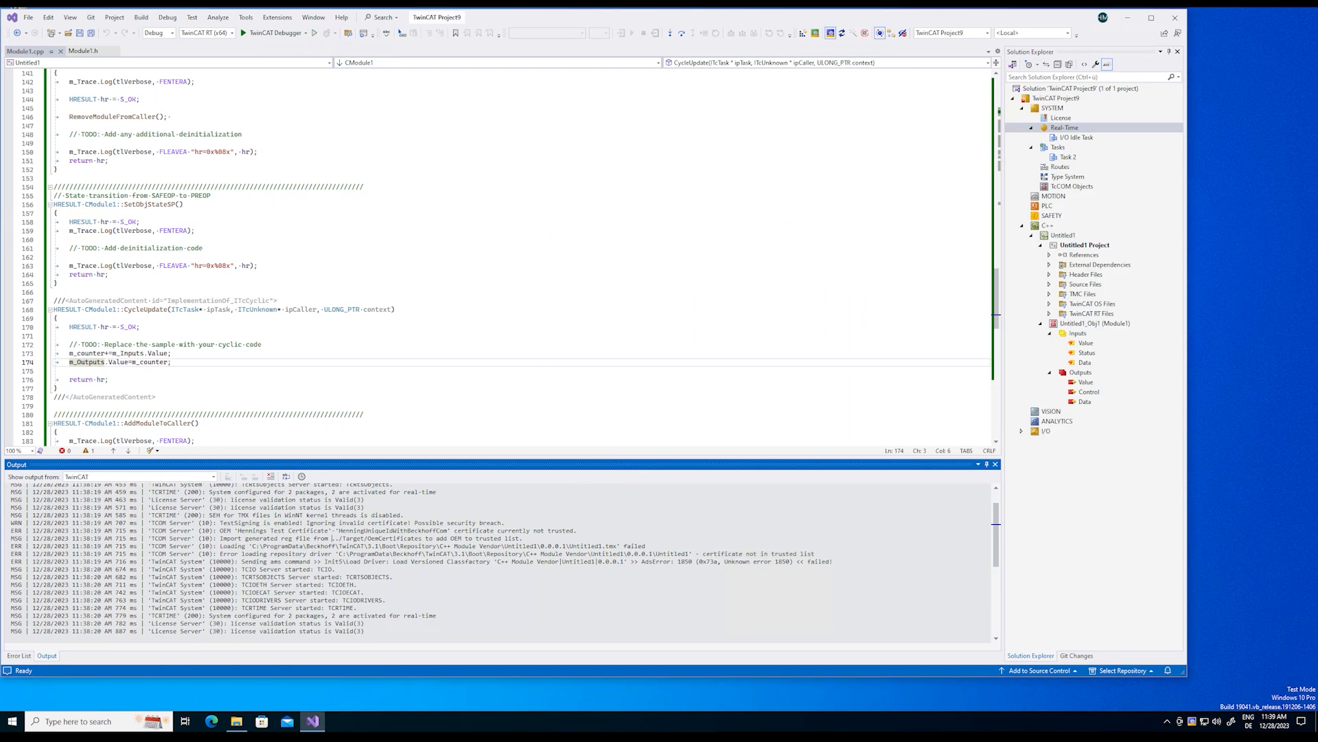
{"action": "key", "text": "alt+Tab"}
{"action": "double_click", "coordinate": [677, 246]}
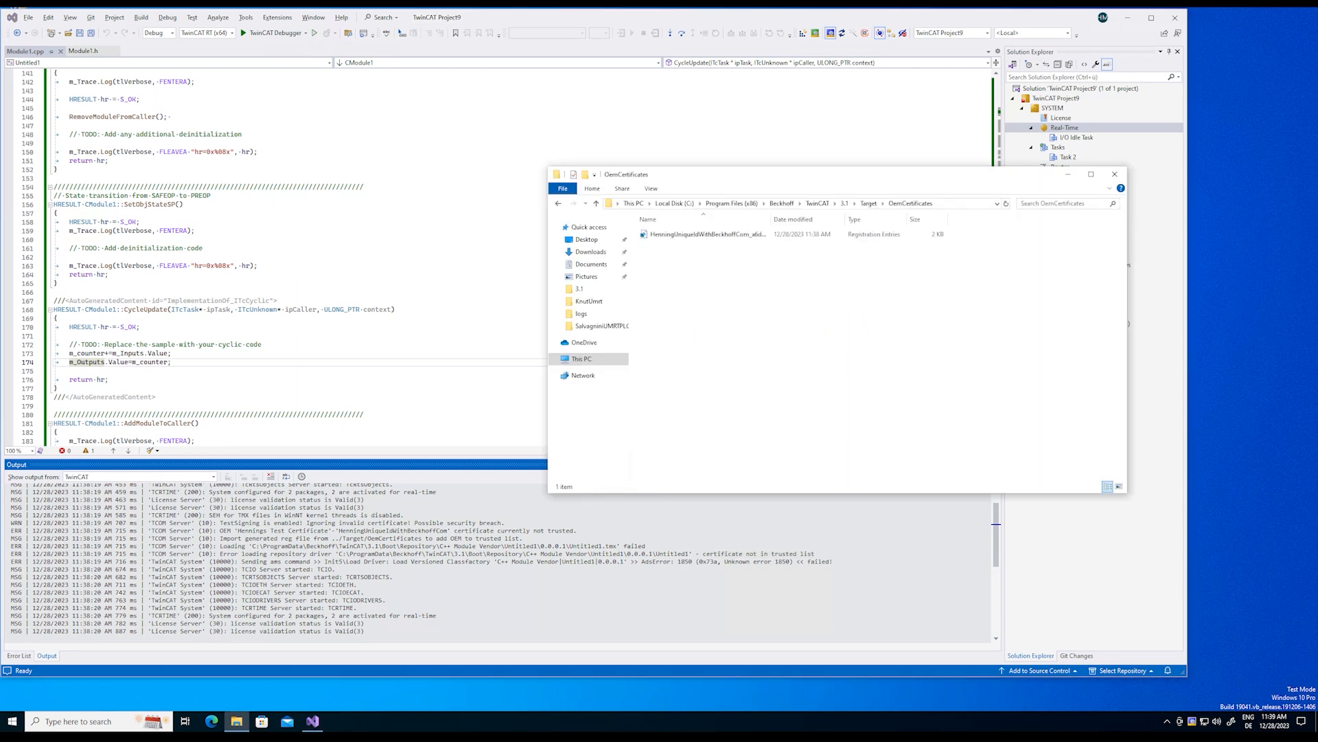
Step: Import the generated OEM certificate registry file into the Windows registry, allow the changes, and close File Explorer
{"action": "double_click", "coordinate": [707, 234]}
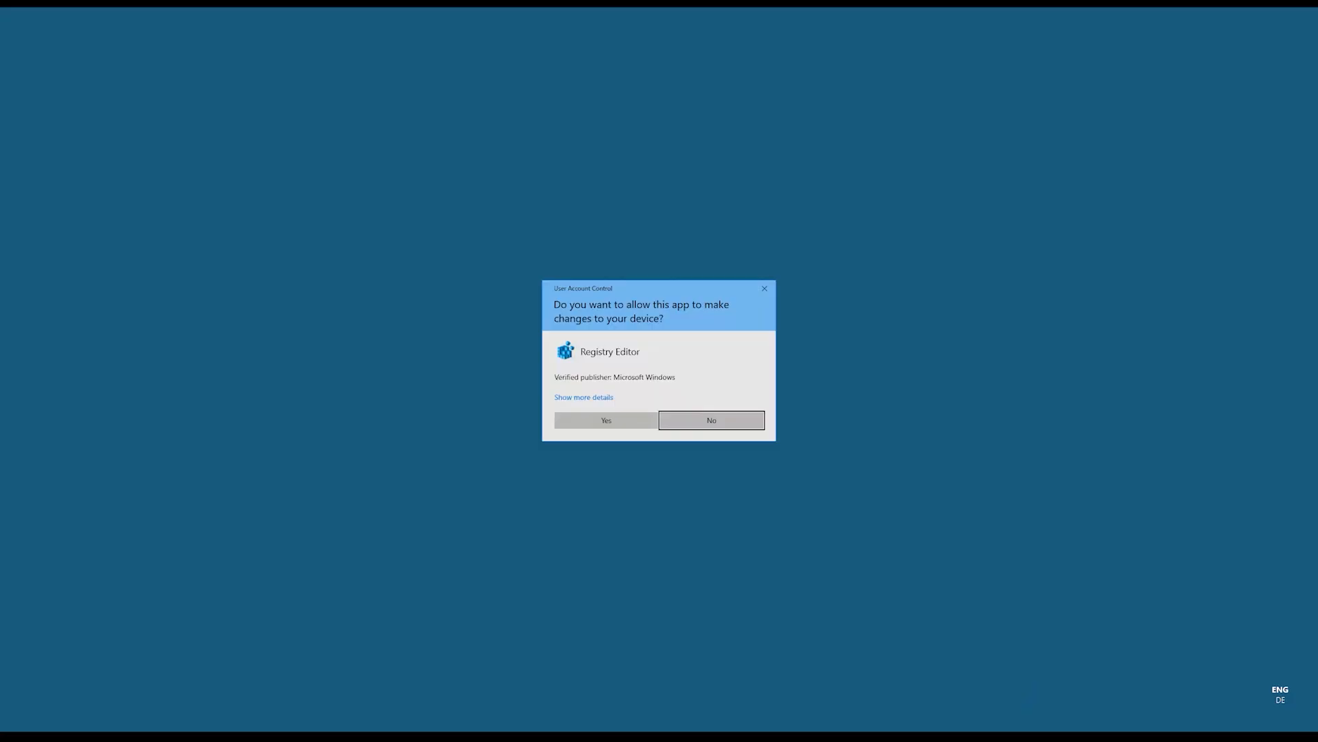
{"action": "left_click", "coordinate": [606, 419]}
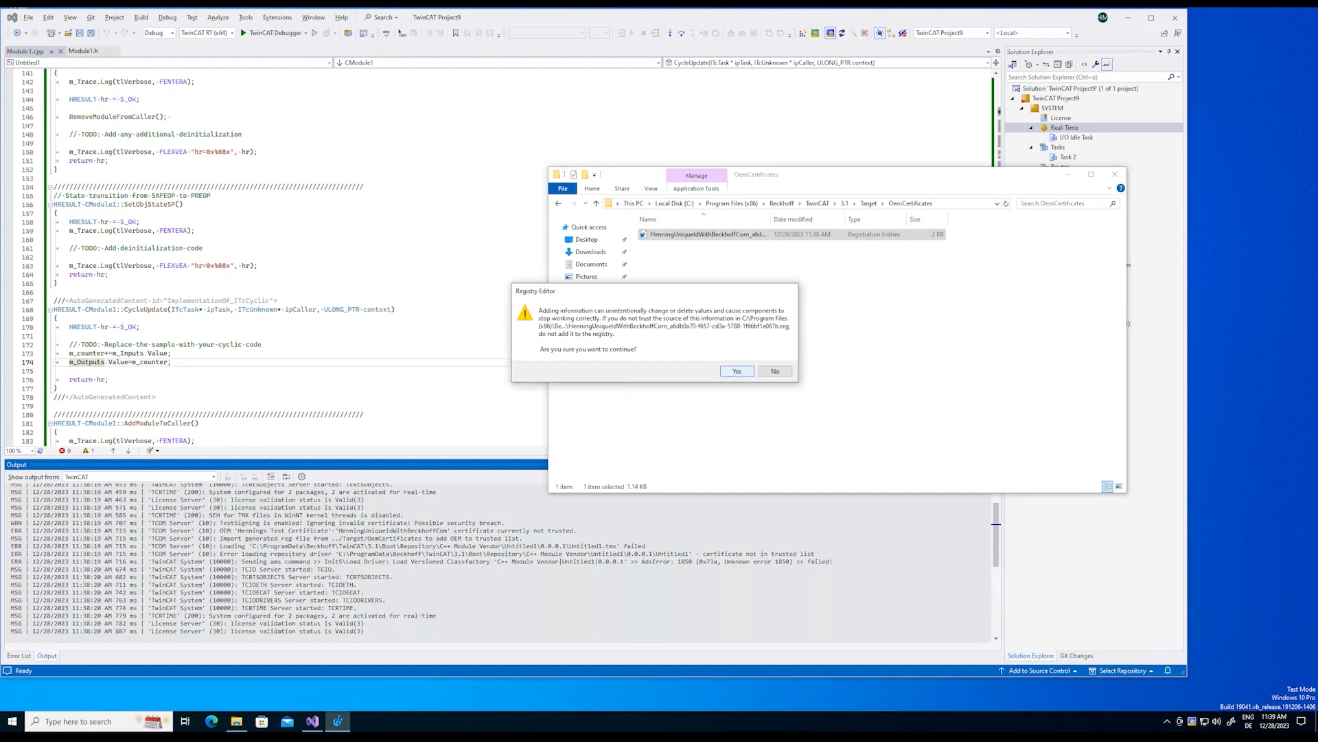
{"action": "left_click", "coordinate": [737, 370]}
{"action": "left_click", "coordinate": [775, 359]}
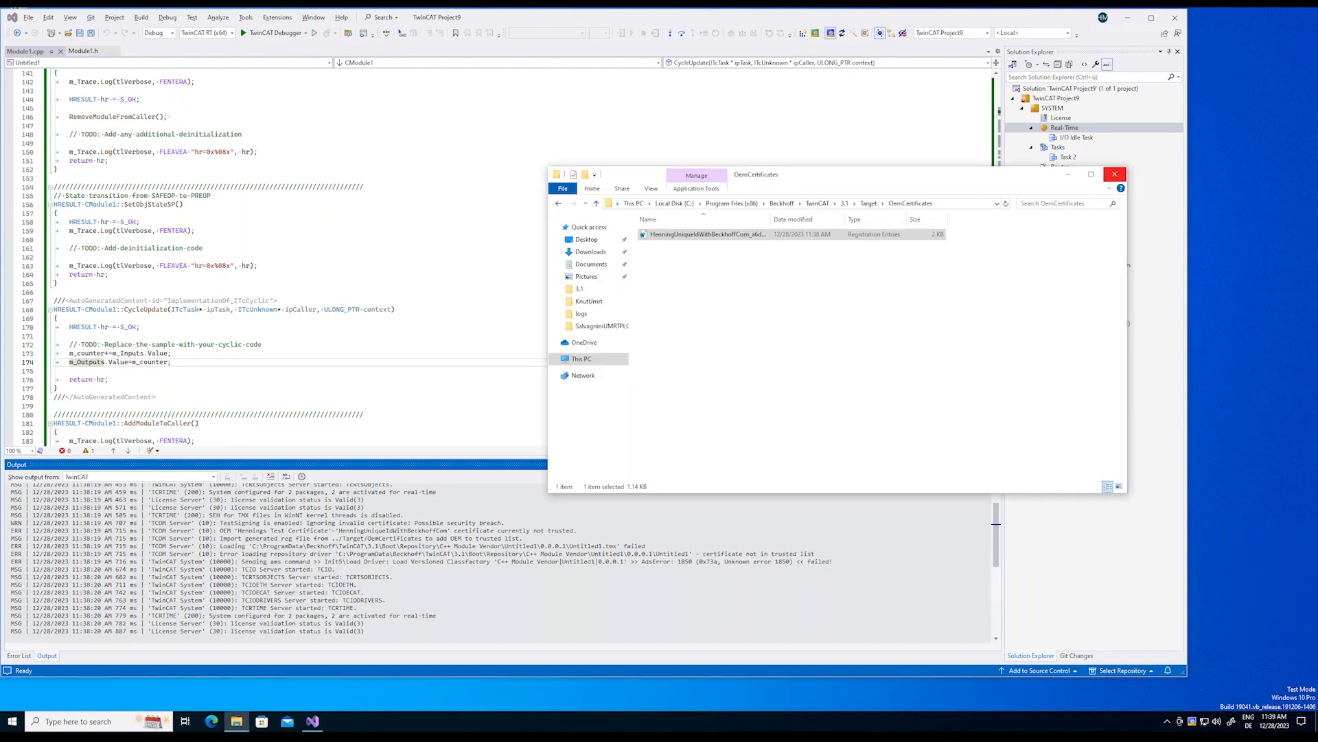
{"action": "left_click", "coordinate": [1114, 174]}
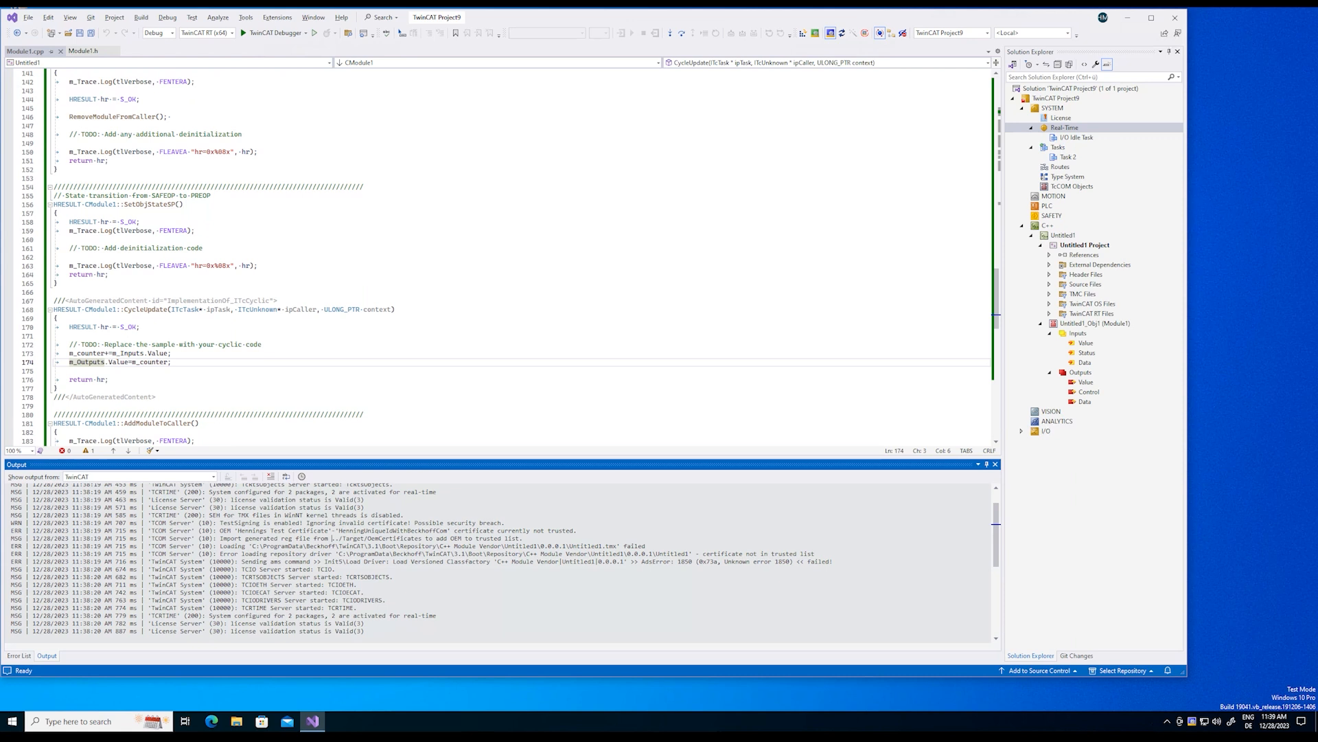
Step: Activate the configuration again and restart the TwinCAT system in Run Mode
{"action": "left_click", "coordinate": [803, 33]}
{"action": "key", "text": "Return"}
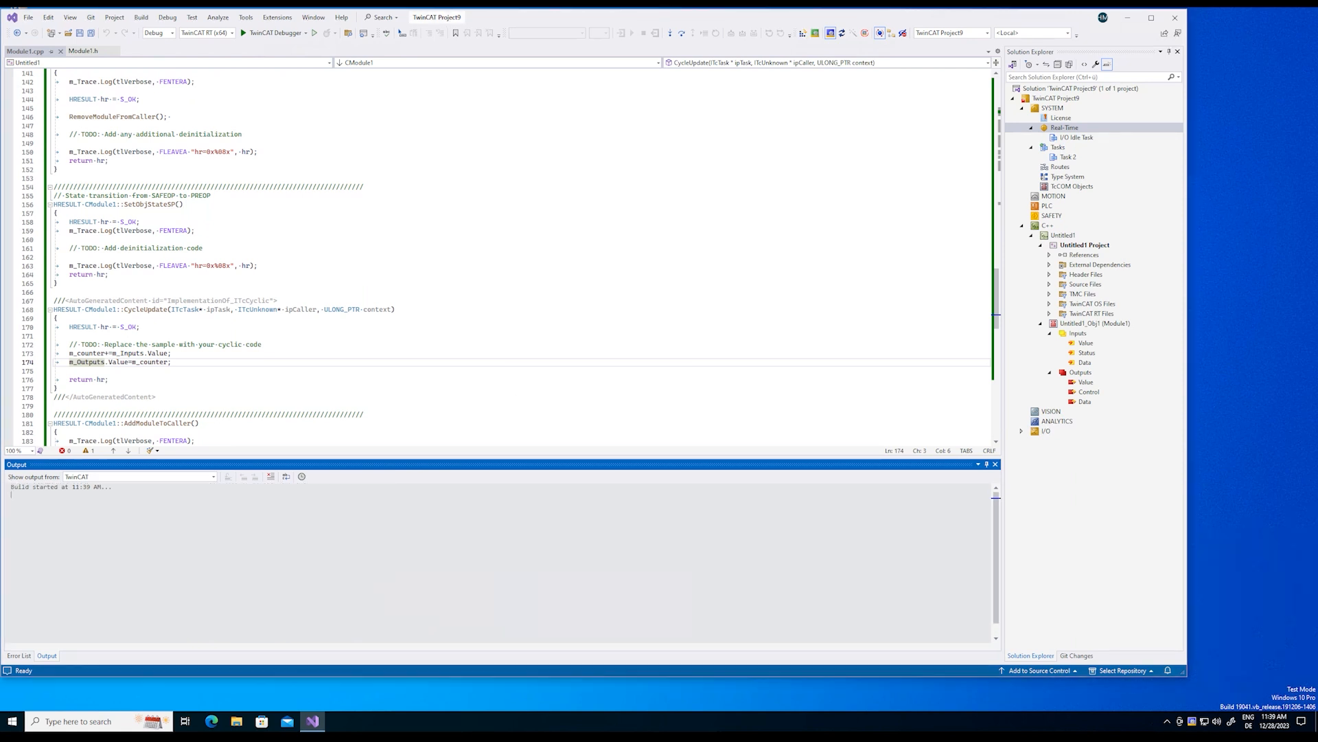
{"action": "key", "text": "Return"}
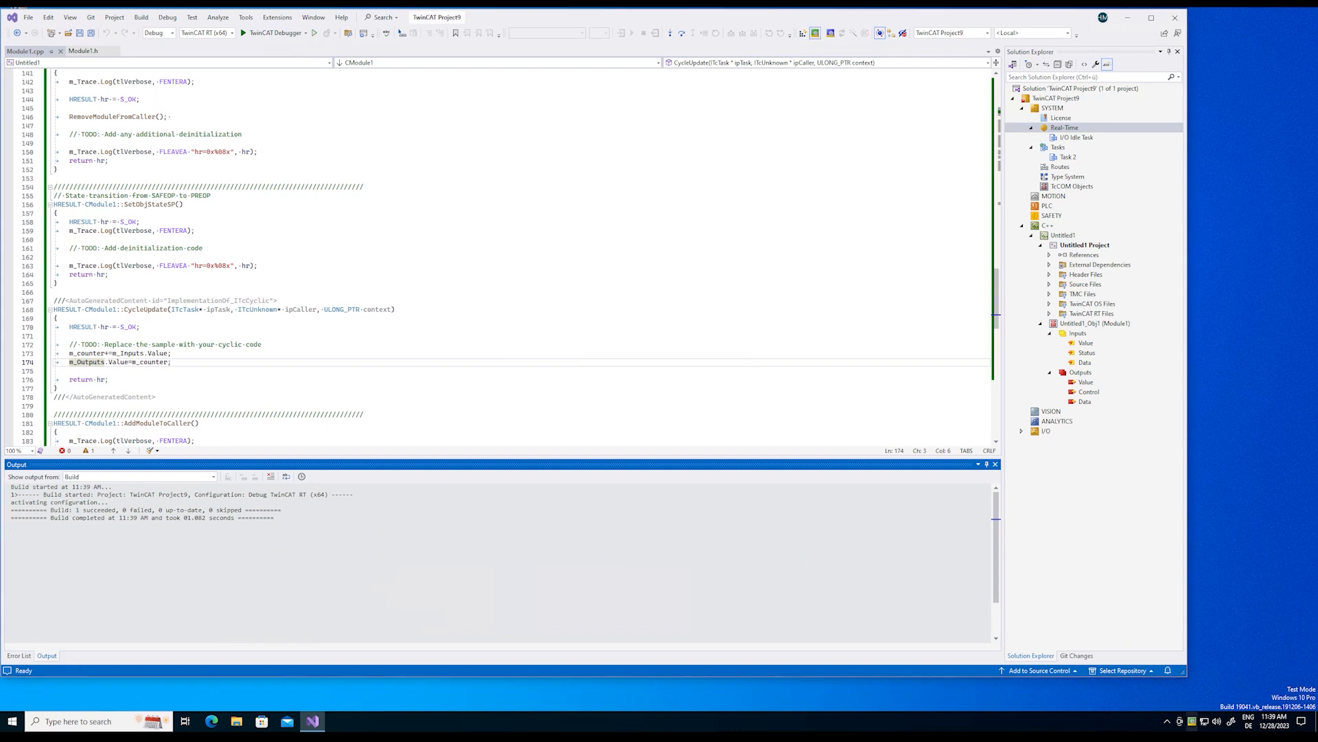
Step: Write the value 1 online to the Value input of Untitled1_Obj1 (Module1) and check the module's Value output online
{"action": "double_click", "coordinate": [1086, 342]}
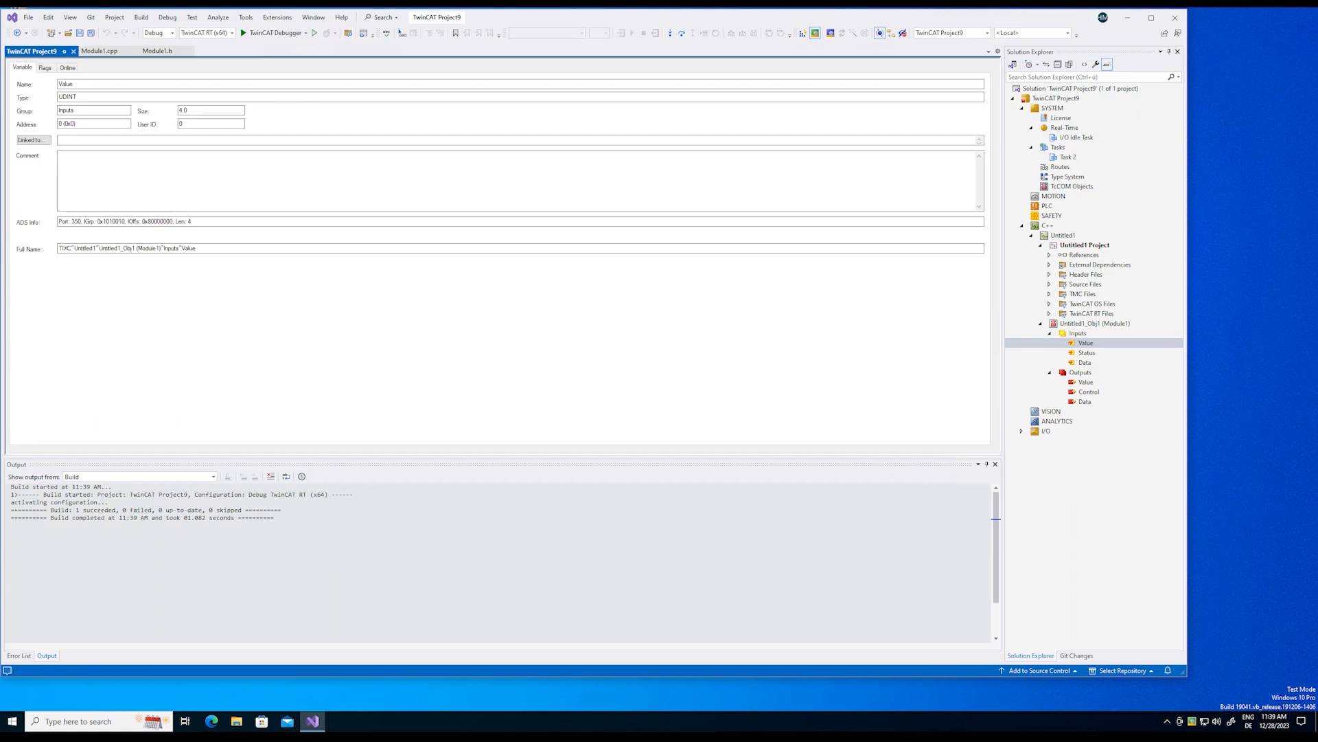
{"action": "left_click", "coordinate": [67, 68]}
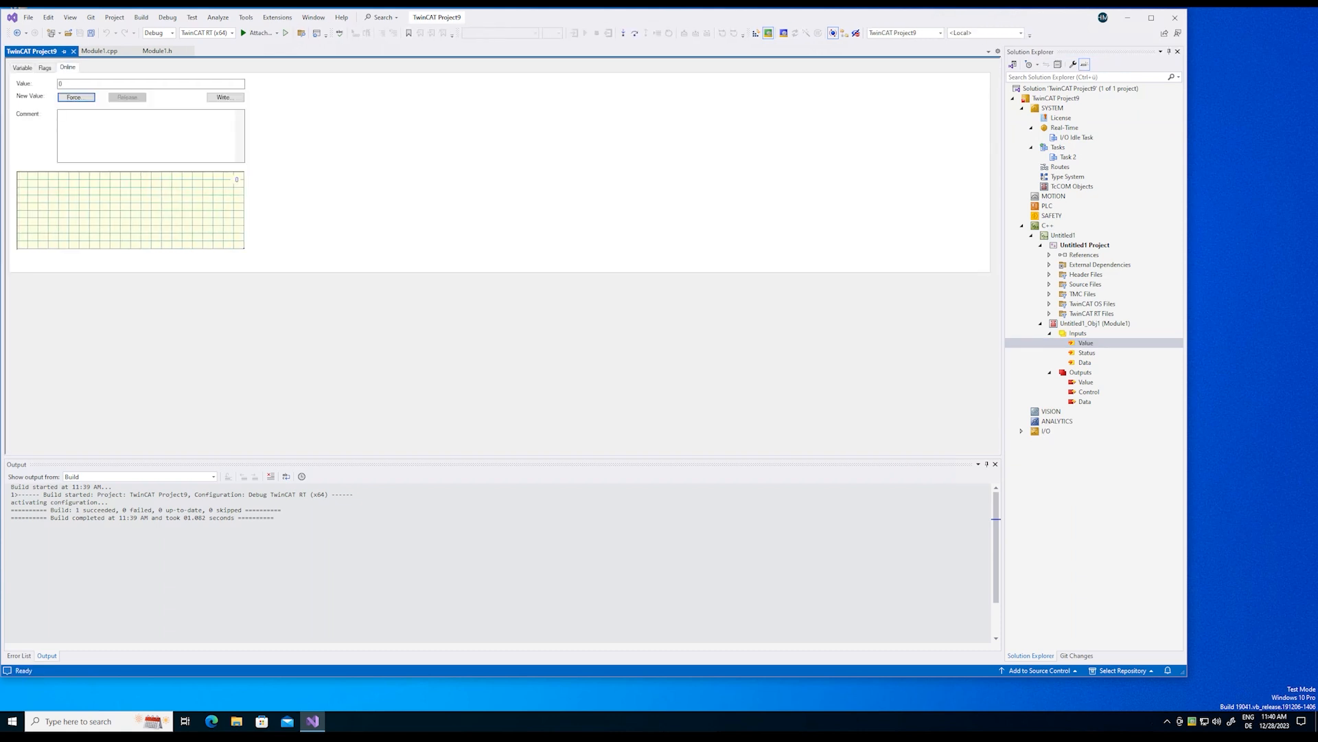
{"action": "left_click", "coordinate": [226, 97]}
{"action": "type", "text": "1"}
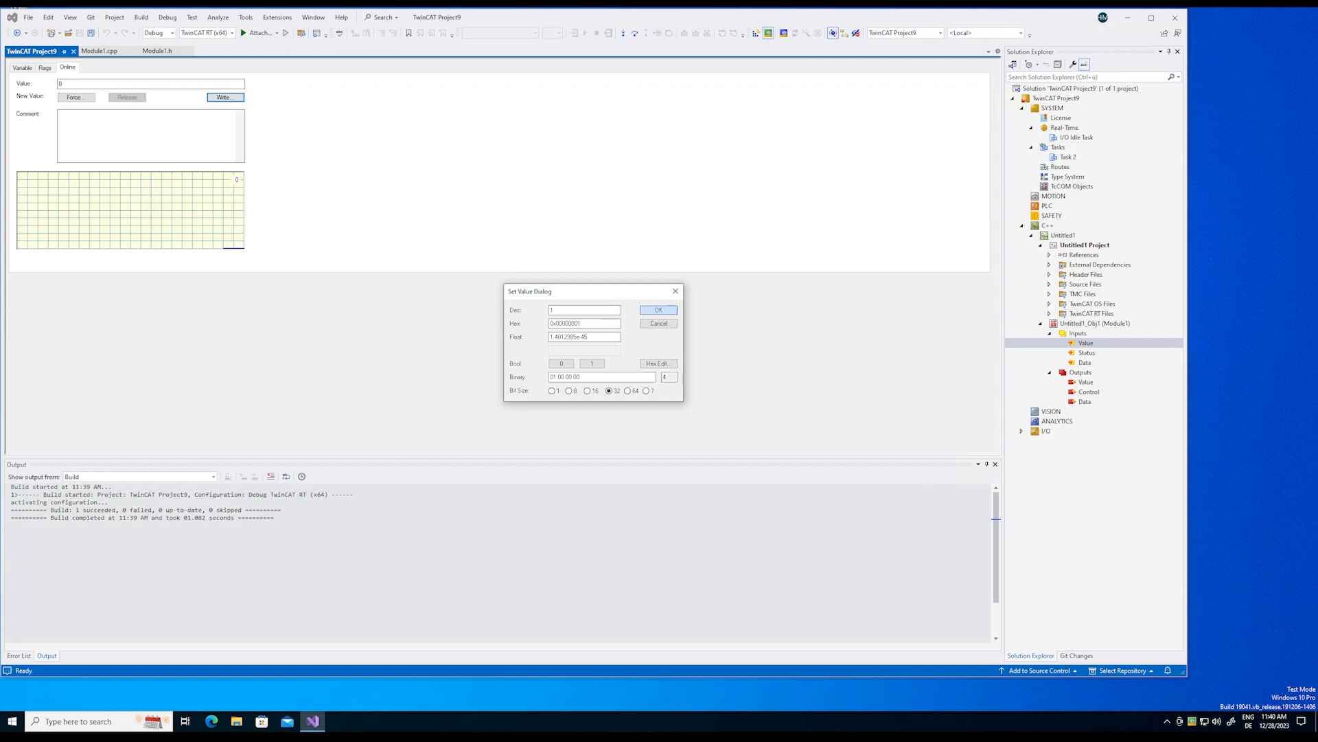
{"action": "key", "text": "Return"}
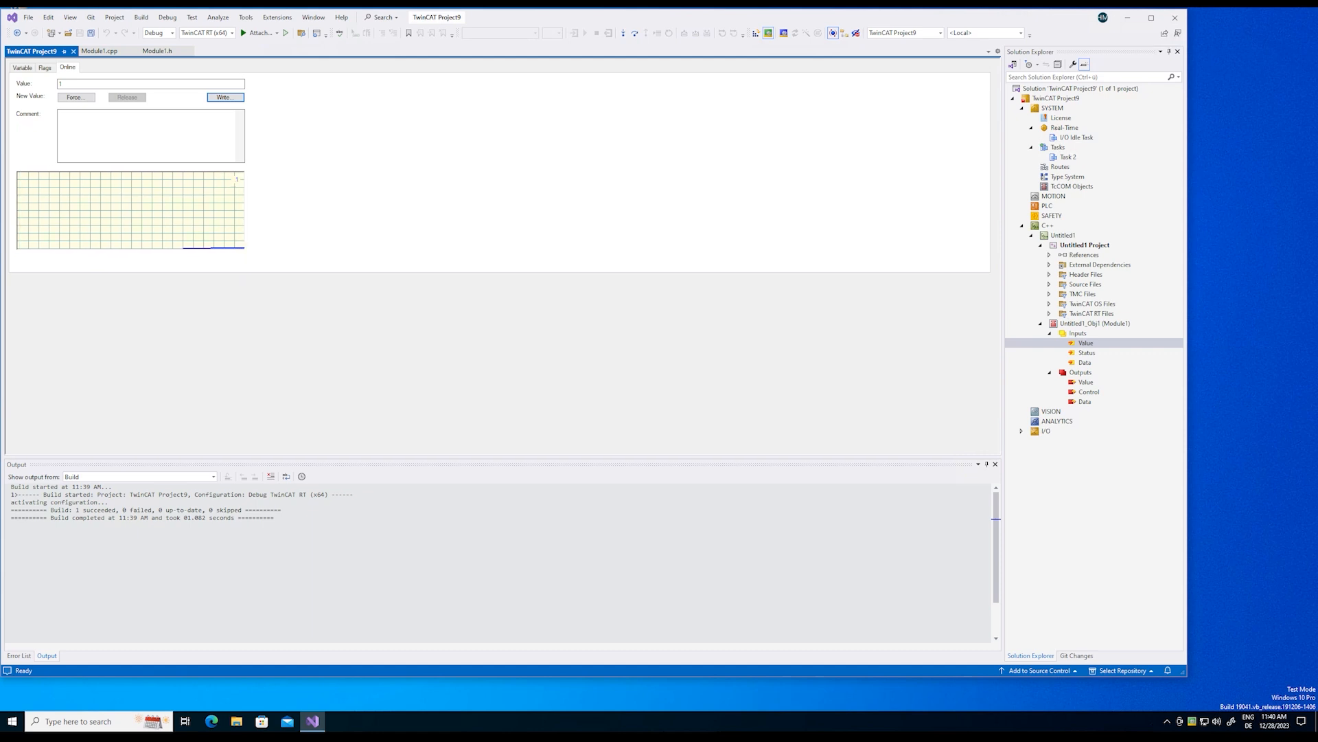
{"action": "double_click", "coordinate": [1085, 382]}
{"action": "left_click", "coordinate": [678, 452]}
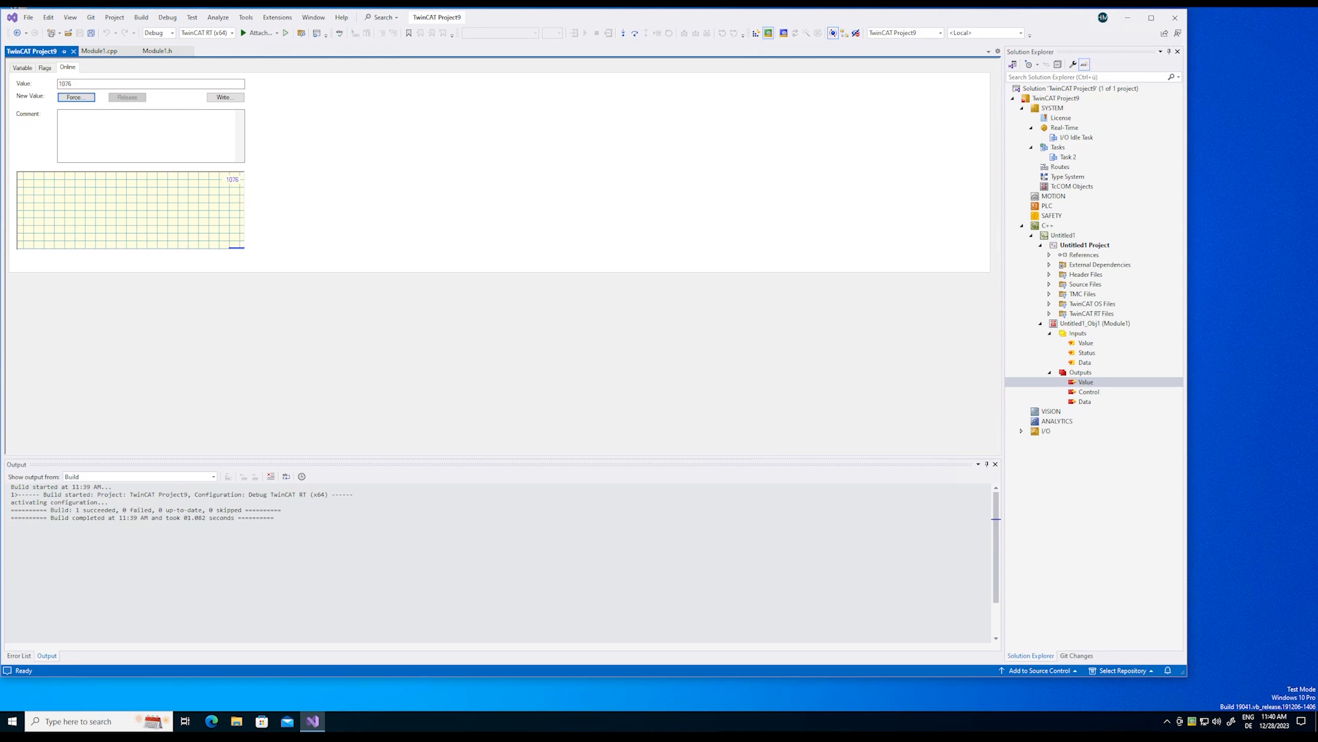